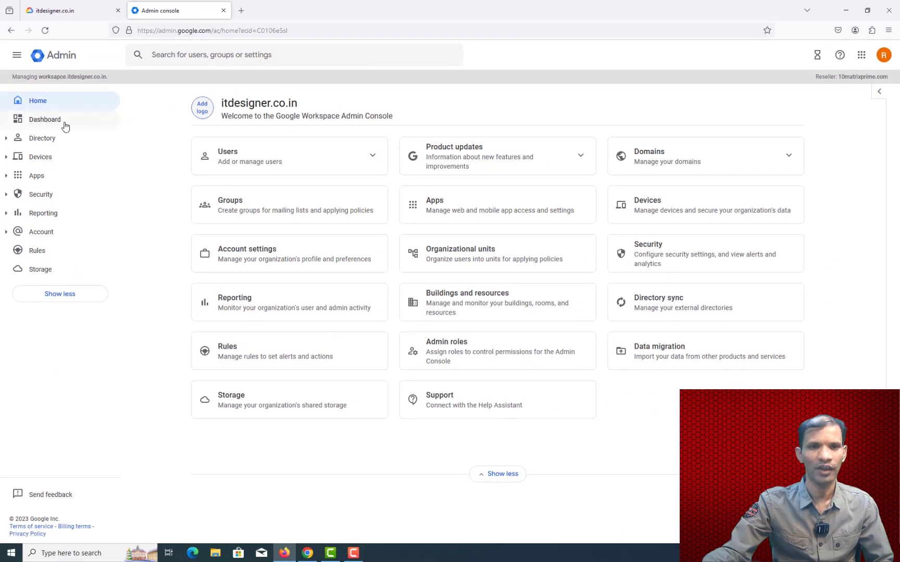
{"action": "left_click", "coordinate": [63, 124]}
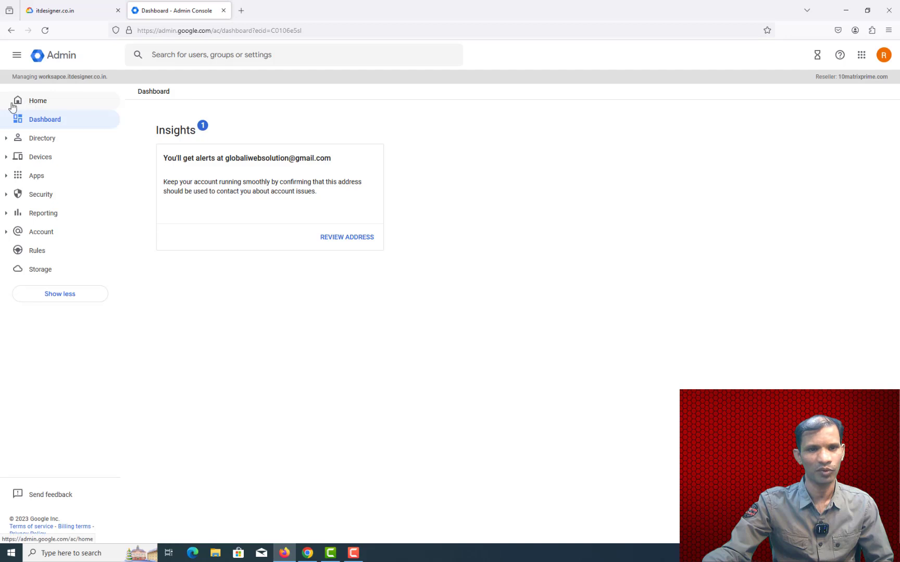
{"action": "left_click", "coordinate": [8, 141]}
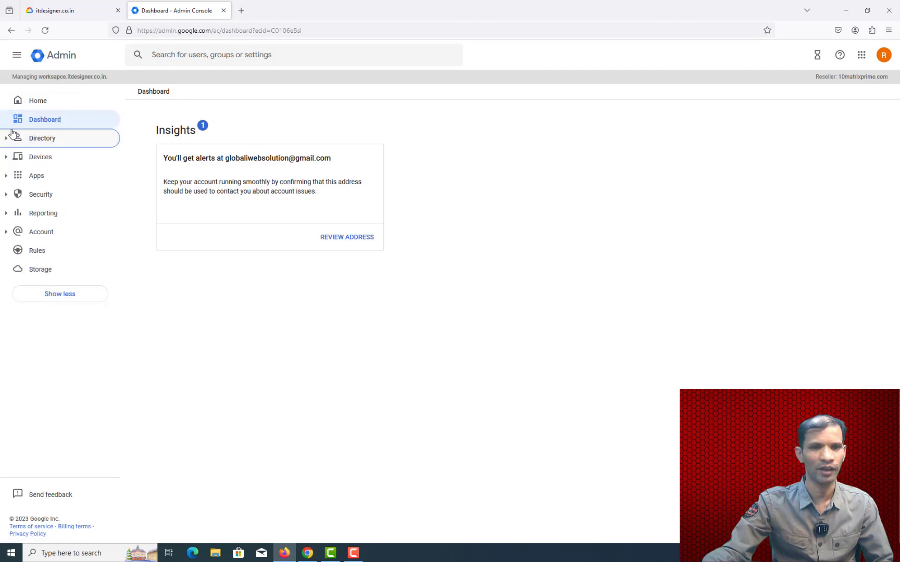
{"action": "left_click", "coordinate": [36, 104]}
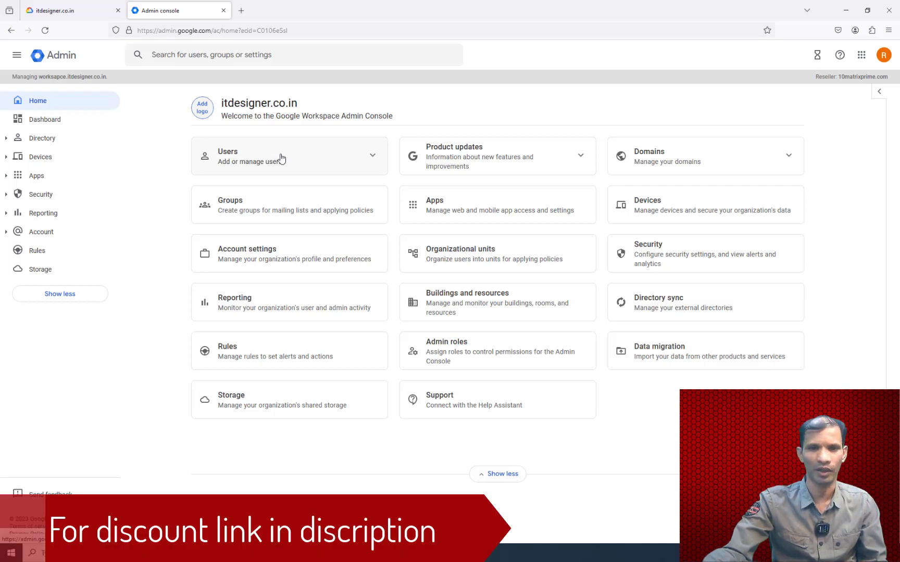
Step: From the Users list, look over More options and Add a filter, then start Add new user
{"action": "left_click", "coordinate": [370, 157]}
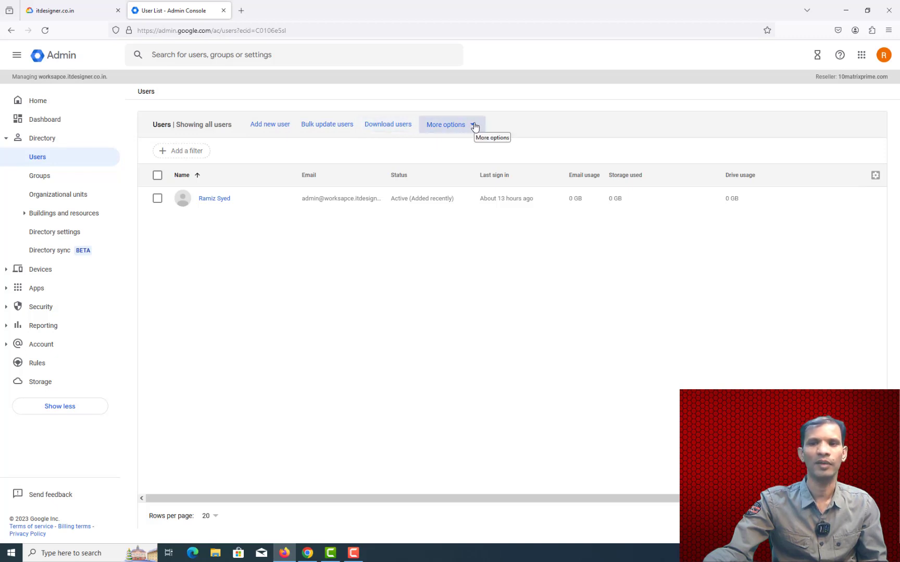
{"action": "left_click", "coordinate": [474, 127]}
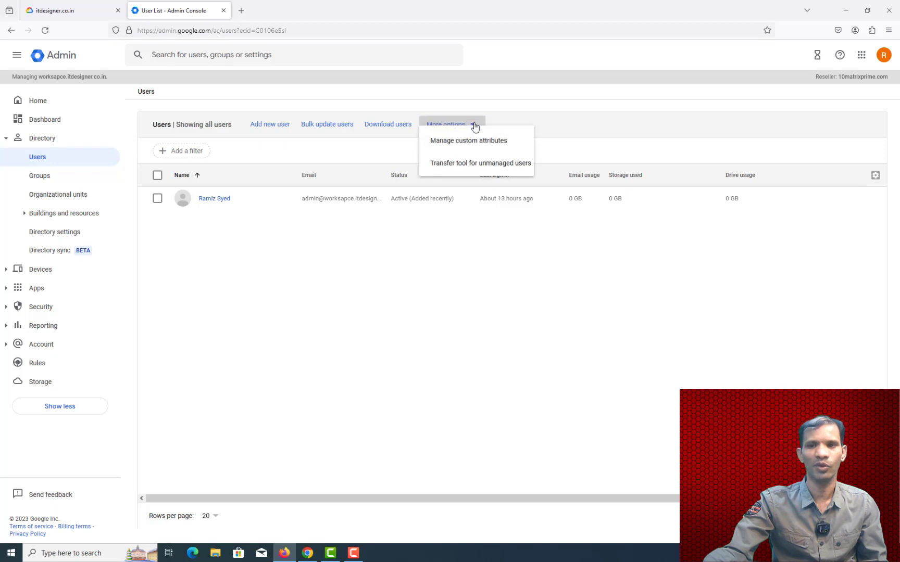
{"action": "left_click", "coordinate": [640, 147]}
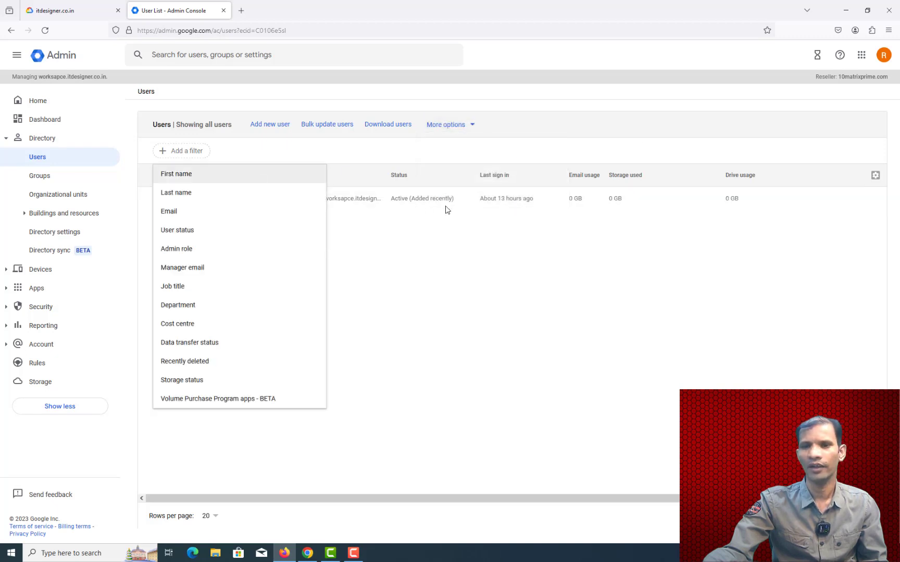
{"action": "left_click", "coordinate": [270, 125]}
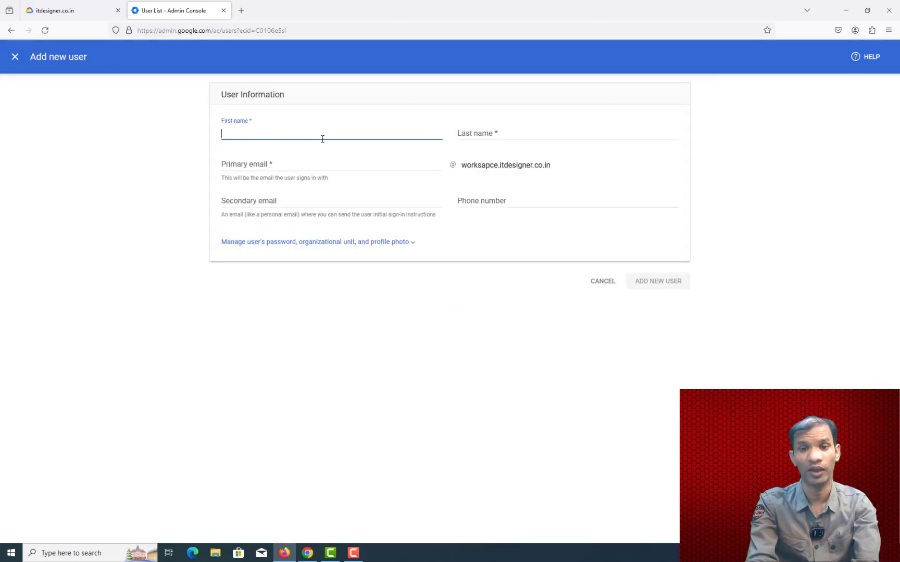
Step: Add user 'Demo 1' (first name Demo, last name 1) keeping the auto-generated password
{"action": "type", "text": "De"}
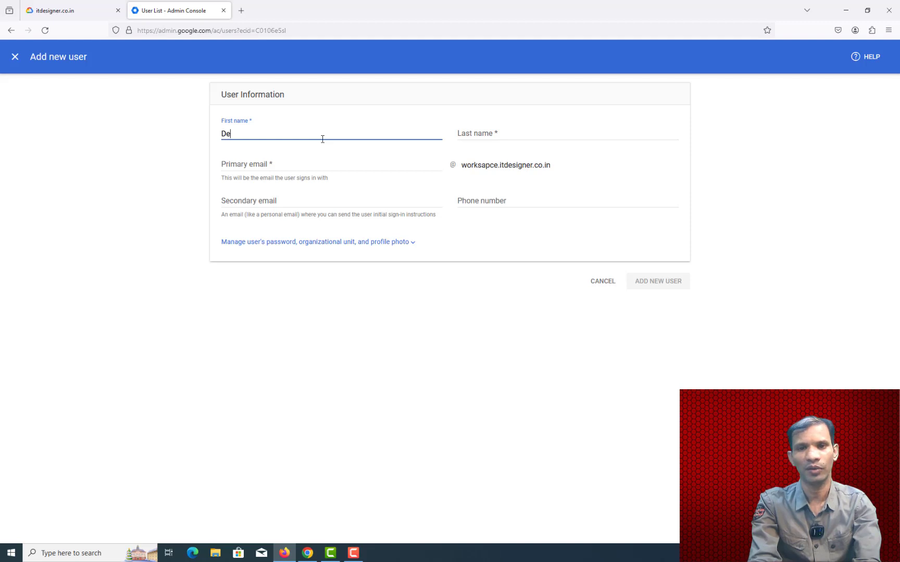
{"action": "type", "text": "mo"}
{"action": "key", "text": "Tab"}
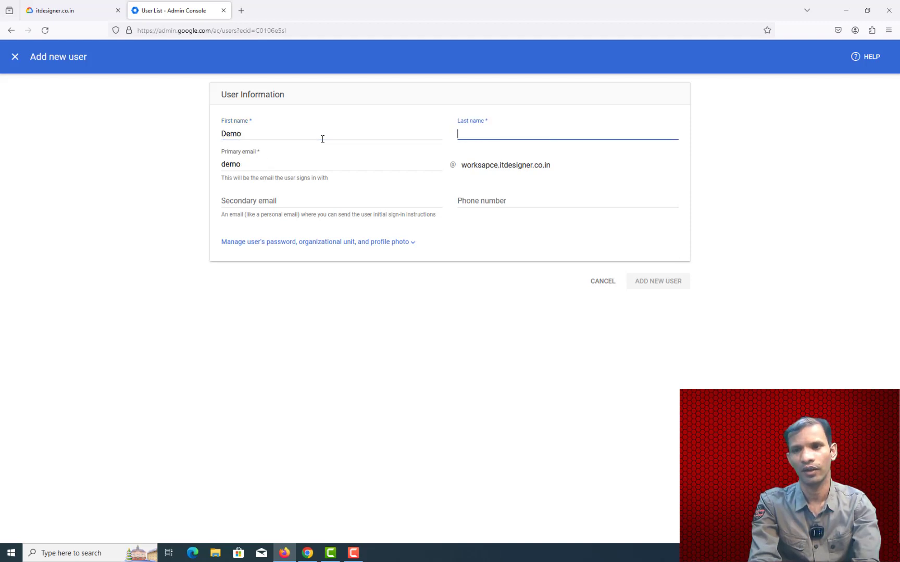
{"action": "type", "text": "1"}
{"action": "key", "text": "Tab"}
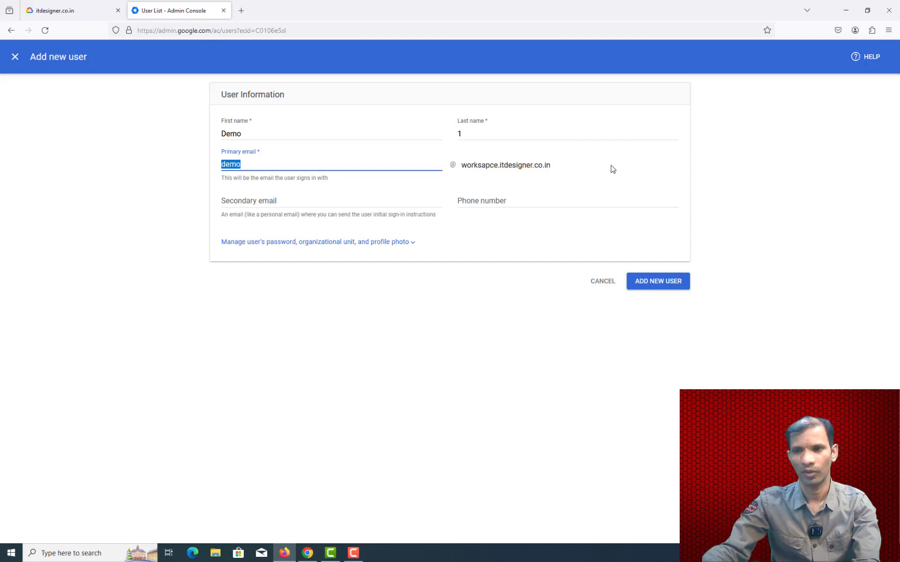
{"action": "left_click", "coordinate": [319, 203]}
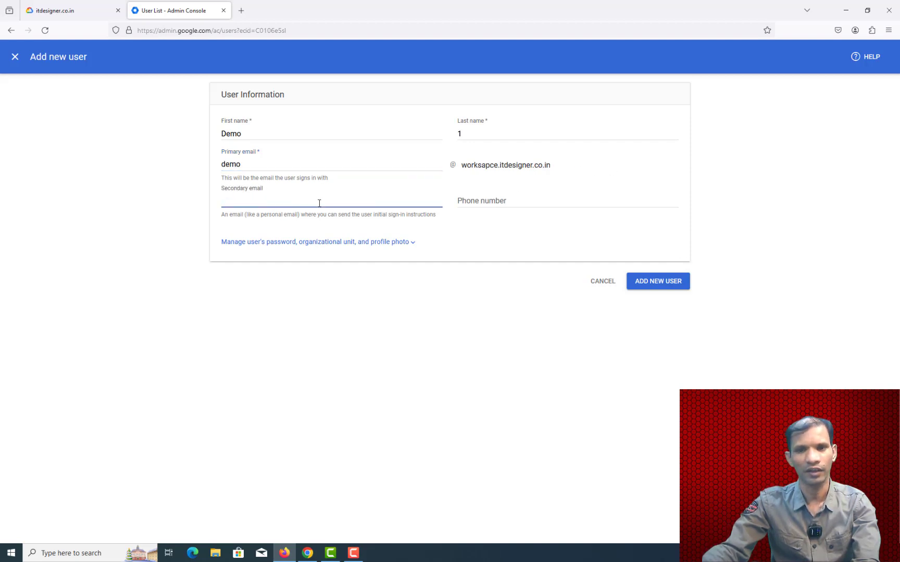
{"action": "left_click", "coordinate": [489, 201]}
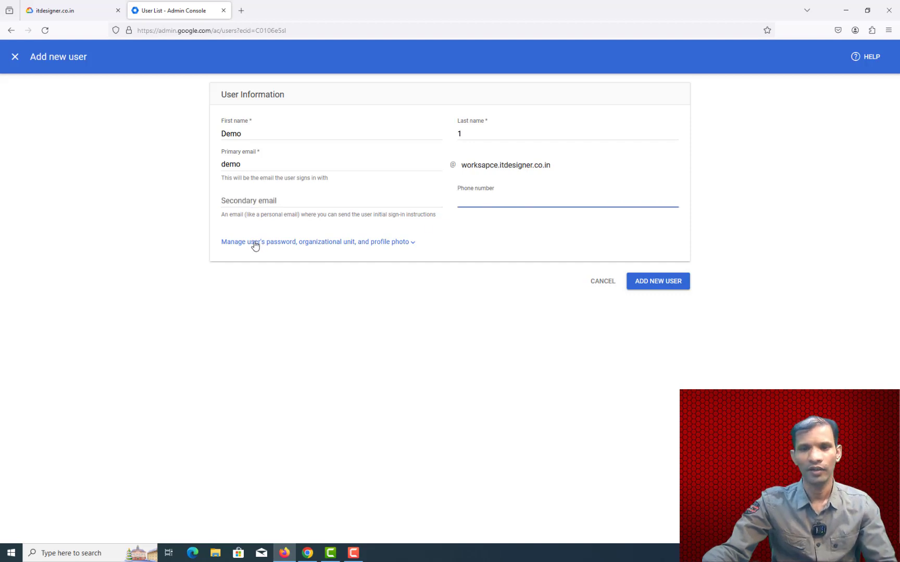
{"action": "left_click", "coordinate": [255, 243]}
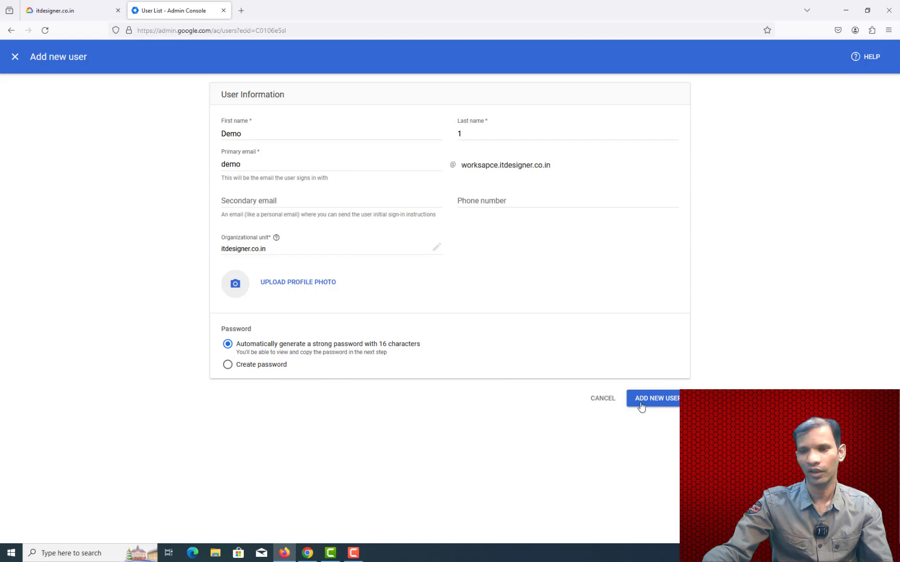
{"action": "left_click", "coordinate": [652, 402]}
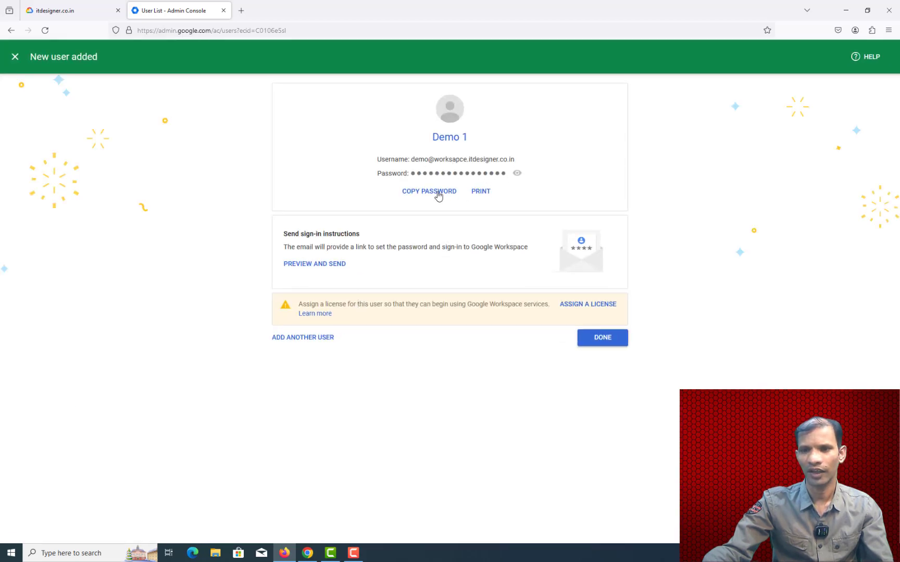
Step: Reveal and copy Demo 1's generated password, then copy its username line
{"action": "left_click", "coordinate": [517, 174]}
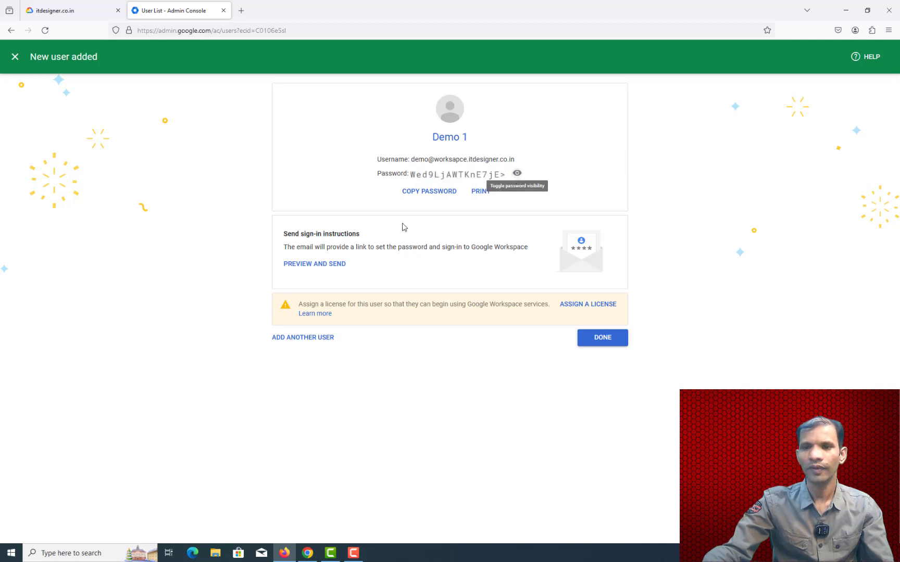
{"action": "left_click", "coordinate": [421, 192]}
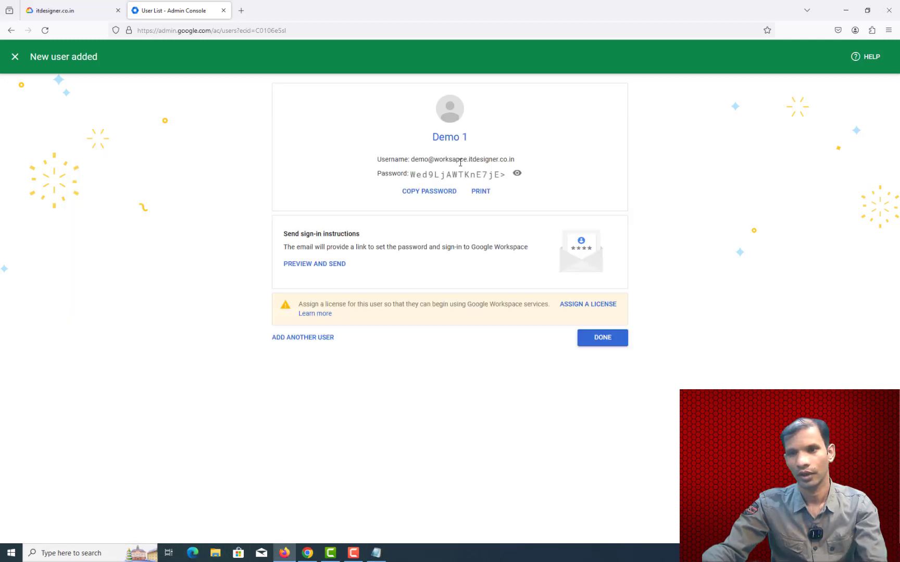
{"action": "triple_click", "coordinate": [461, 162]}
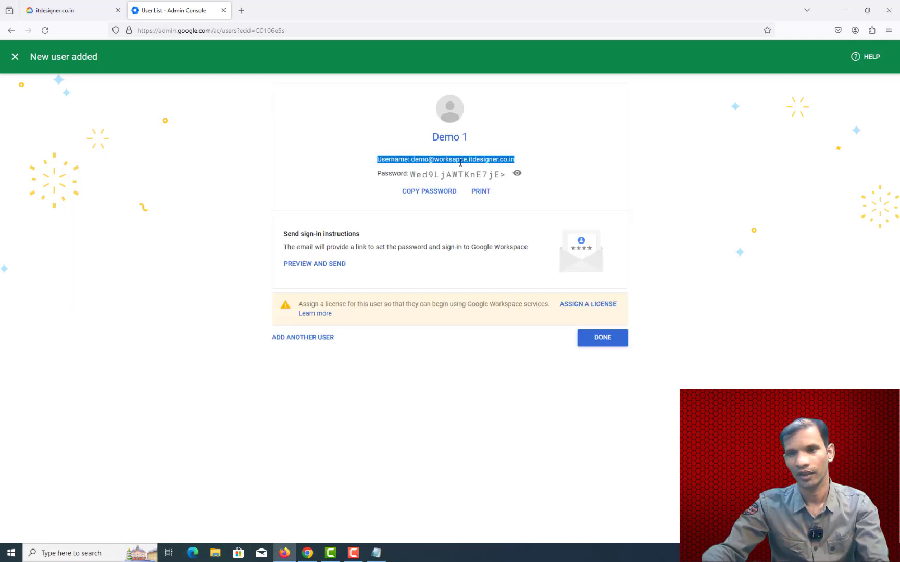
{"action": "key", "text": "ctrl+c"}
Step: Paste the username into the Notepad note and close the confirmation to see the user list
{"action": "key", "text": "alt+Tab"}
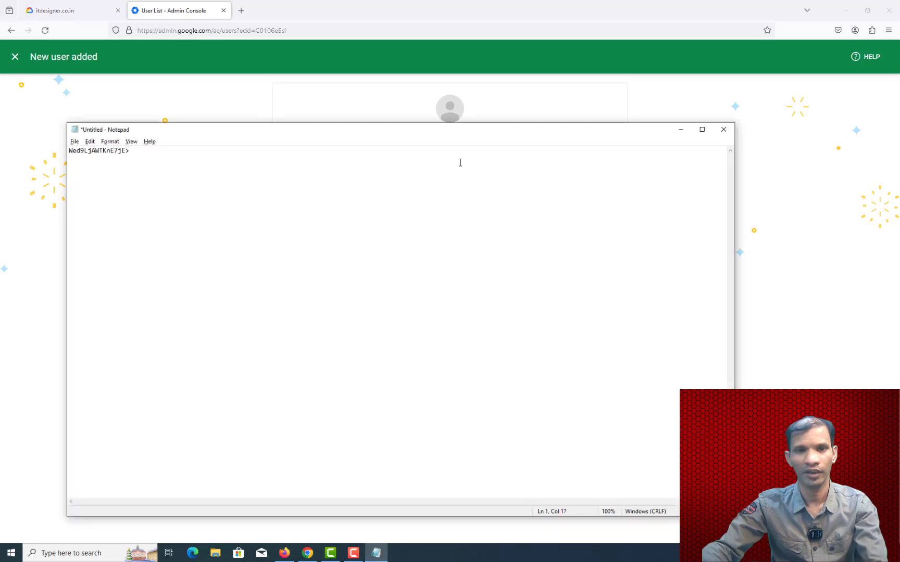
{"action": "key", "text": "Return"}
{"action": "key", "text": "ctrl+v"}
{"action": "key", "text": "alt+Tab"}
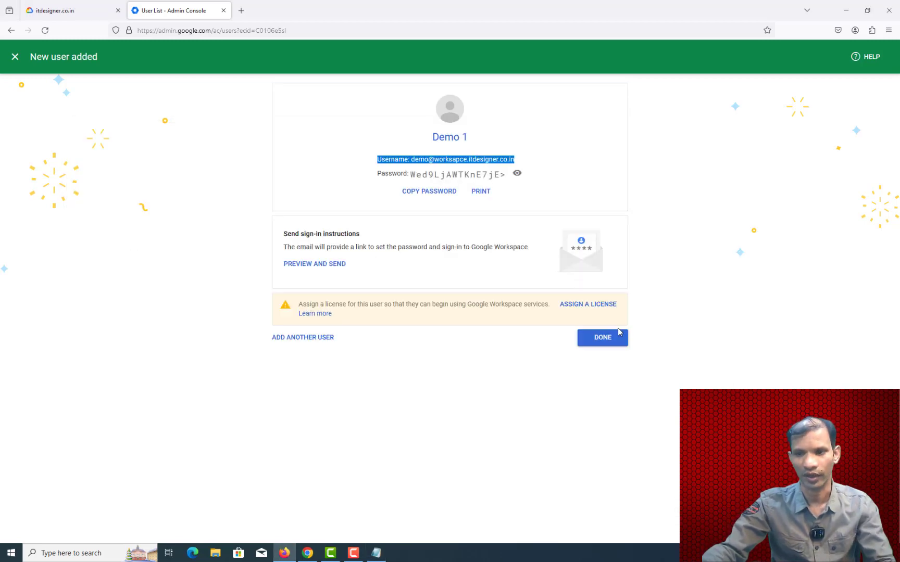
{"action": "left_click", "coordinate": [604, 338]}
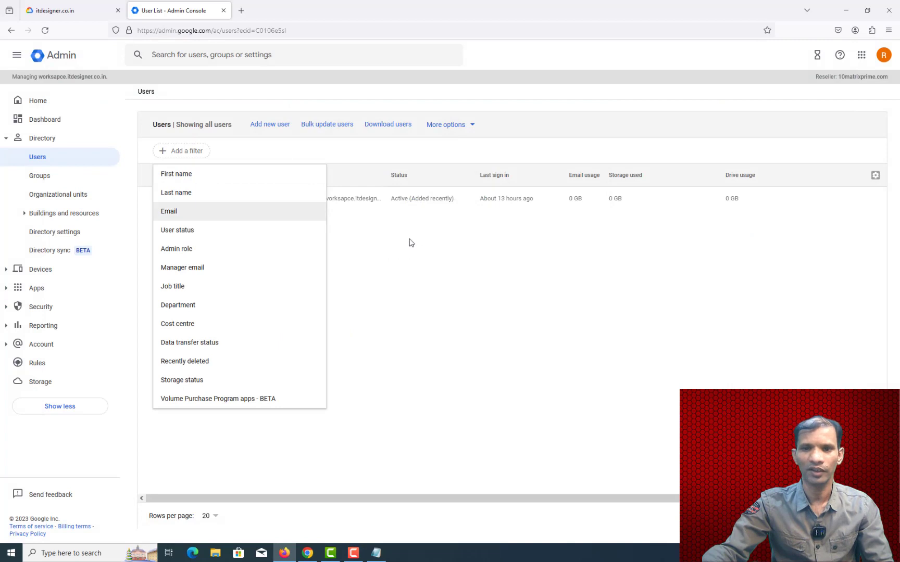
{"action": "left_click", "coordinate": [37, 164]}
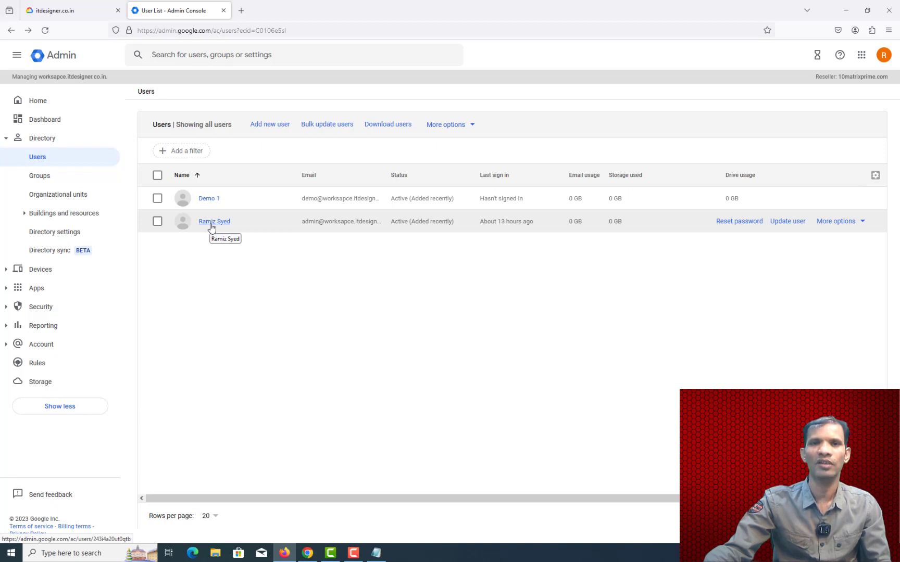
Step: On the admin user's account page, bring up the Alternate email addresses editor
{"action": "left_click", "coordinate": [211, 225]}
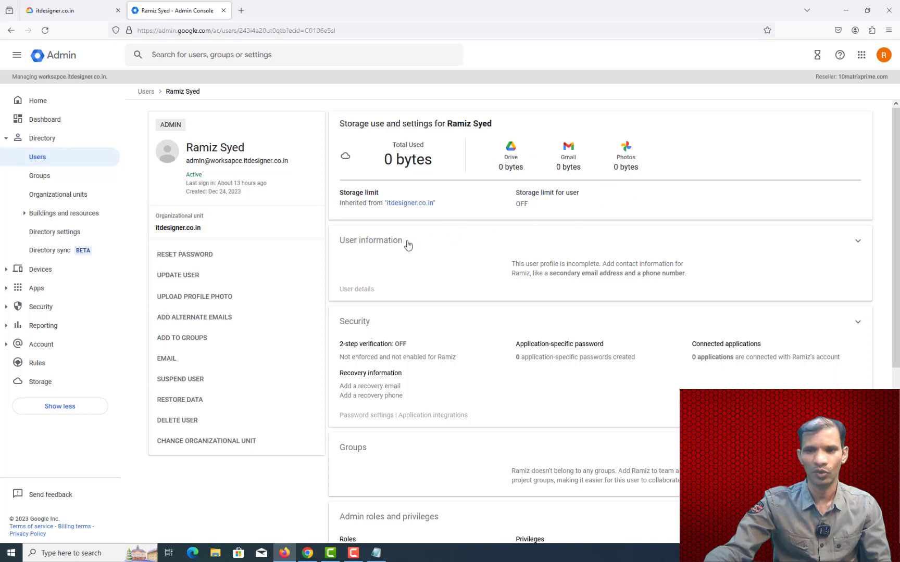
{"action": "scroll", "coordinate": [480, 269], "scroll_direction": "down", "scroll_amount": 2}
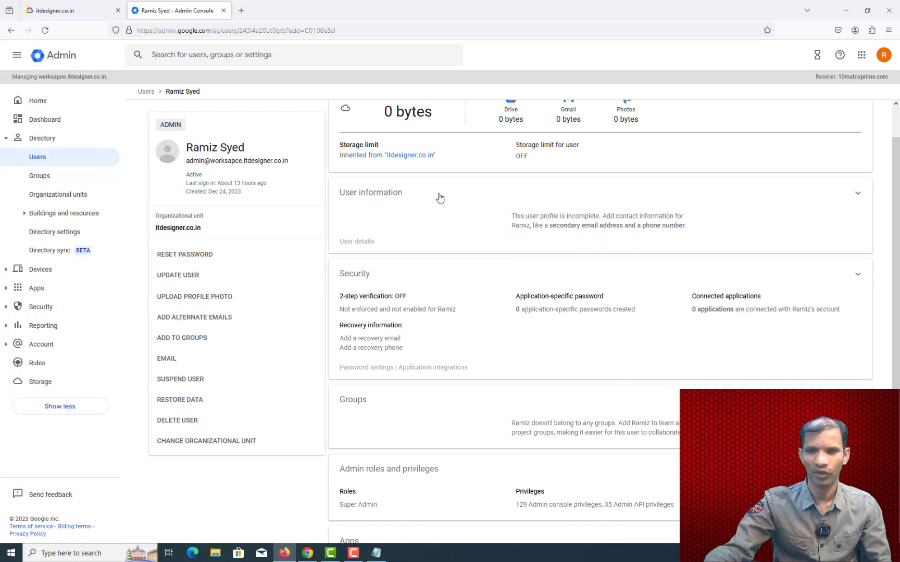
{"action": "left_click", "coordinate": [797, 202]}
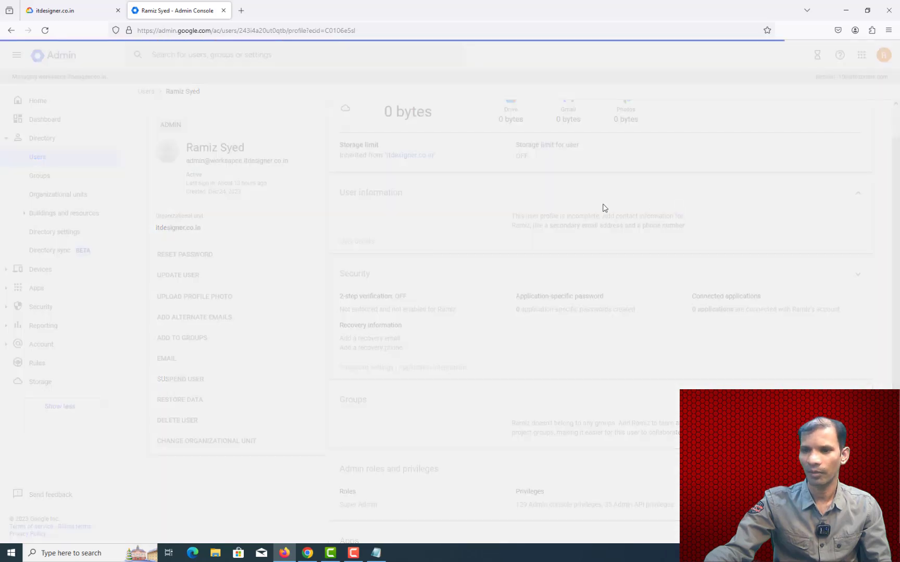
{"action": "scroll", "coordinate": [550, 225], "scroll_direction": "down", "scroll_amount": 4}
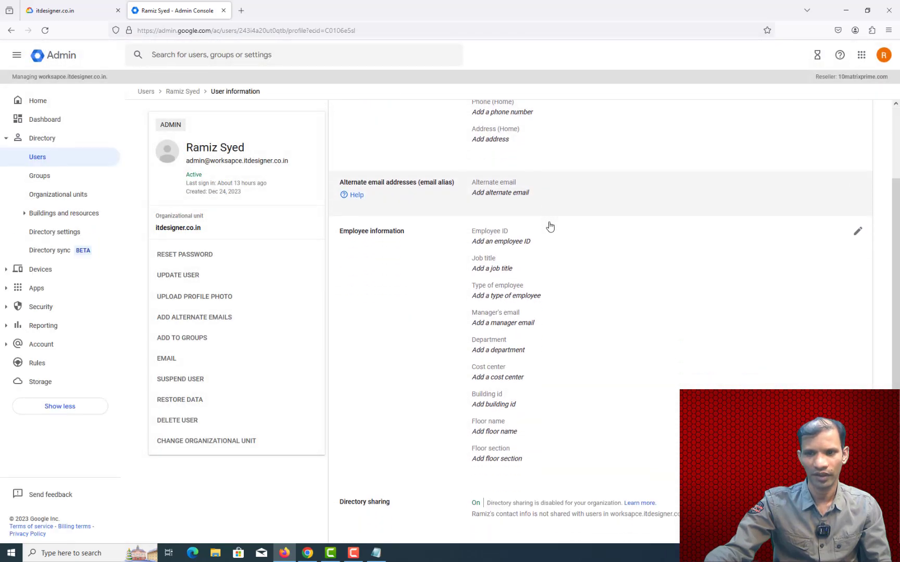
{"action": "scroll", "coordinate": [550, 256], "scroll_direction": "up", "scroll_amount": 4}
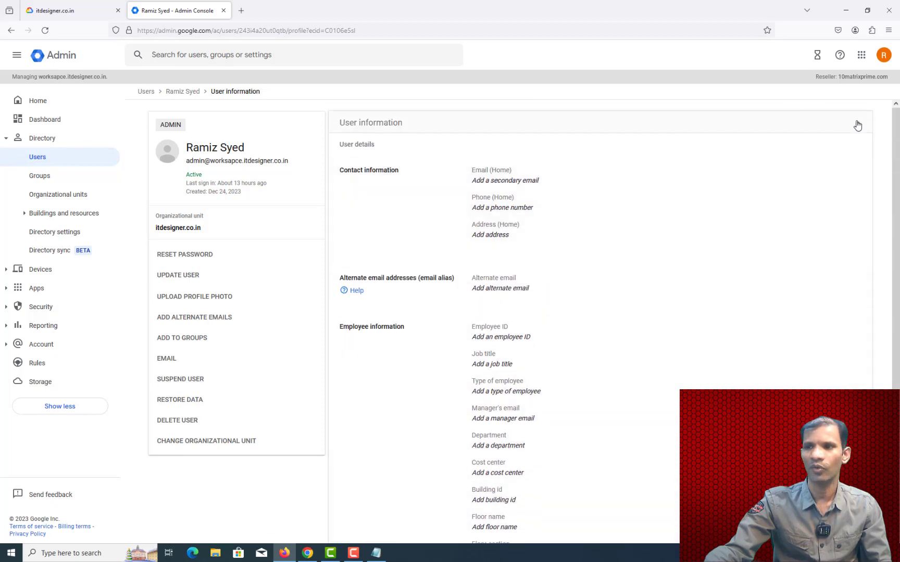
{"action": "left_click", "coordinate": [857, 124]}
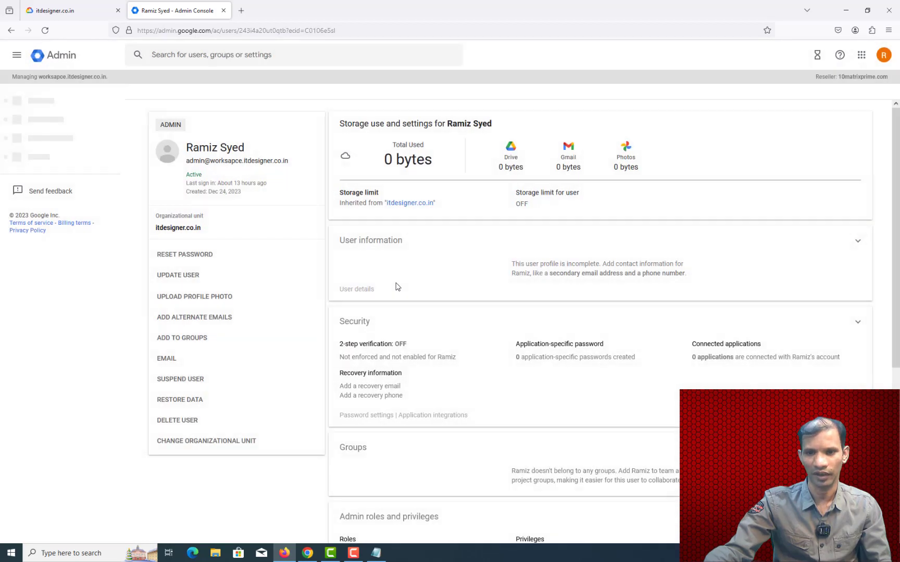
{"action": "scroll", "coordinate": [502, 335], "scroll_direction": "down", "scroll_amount": 3}
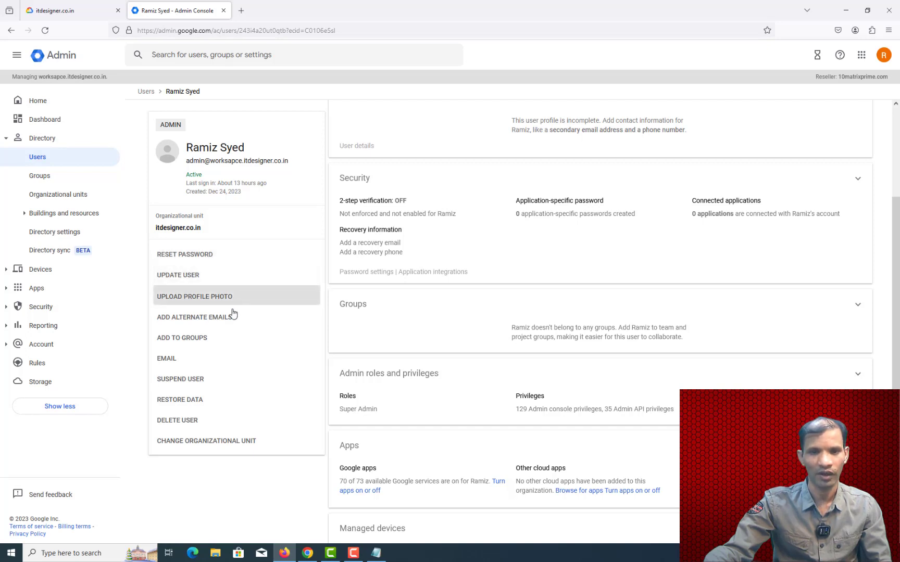
{"action": "left_click", "coordinate": [201, 326]}
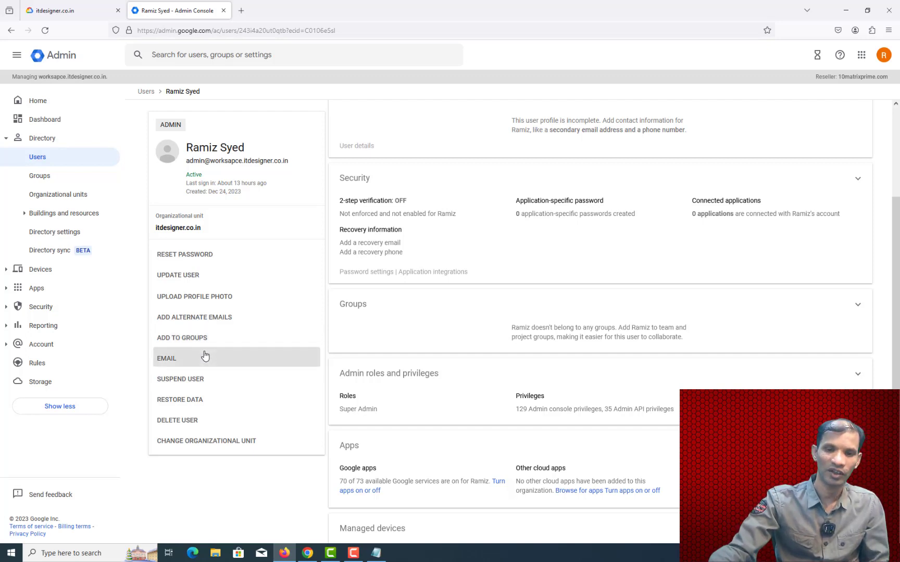
{"action": "left_click", "coordinate": [214, 323]}
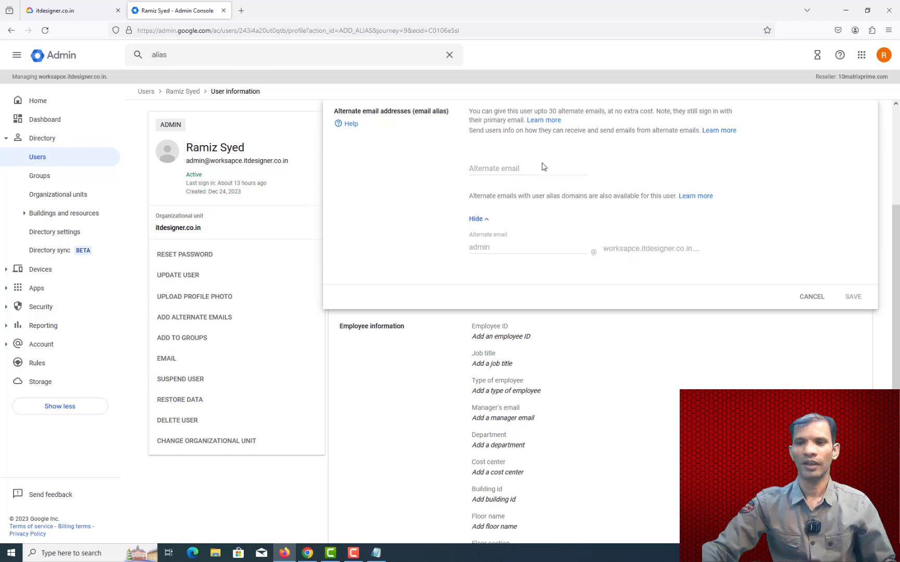
Step: Enter 'acount' as the first alias, keeping the workspace domain
{"action": "left_click", "coordinate": [539, 165]}
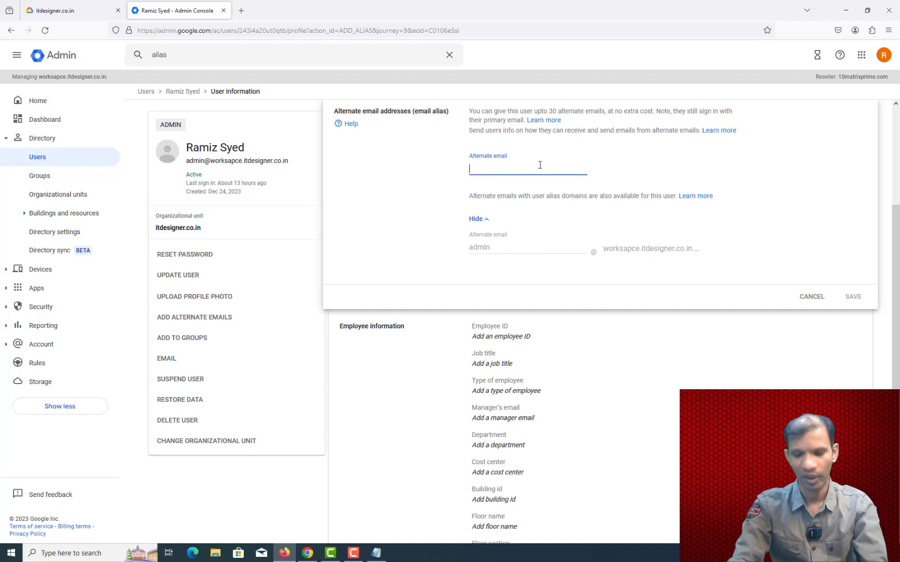
{"action": "type", "text": "globa"}
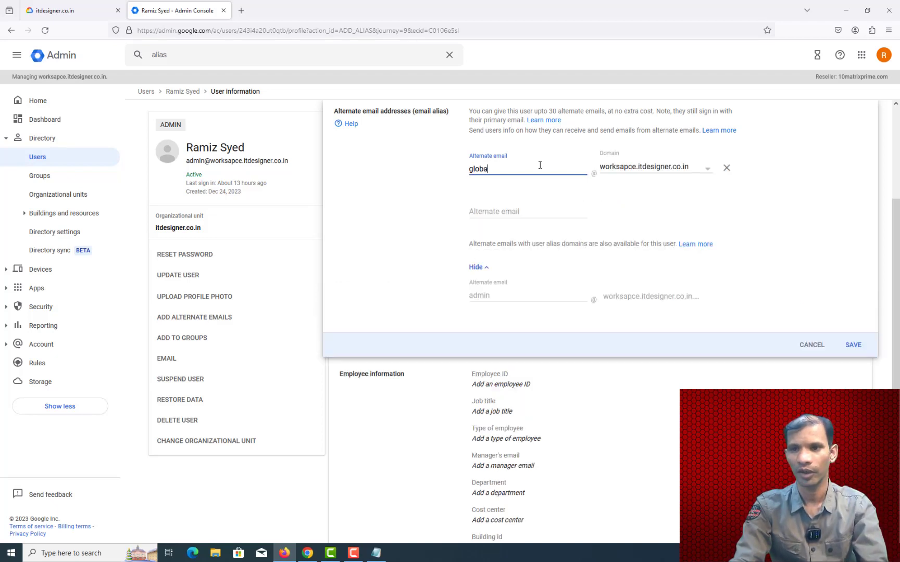
{"action": "key", "text": "BackSpace"}
{"action": "key", "text": "BackSpace"}
{"action": "key", "text": "BackSpace"}
{"action": "key", "text": "BackSpace"}
{"action": "key", "text": "BackSpace"}
{"action": "key", "text": "BackSpace"}
{"action": "key", "text": "BackSpace"}
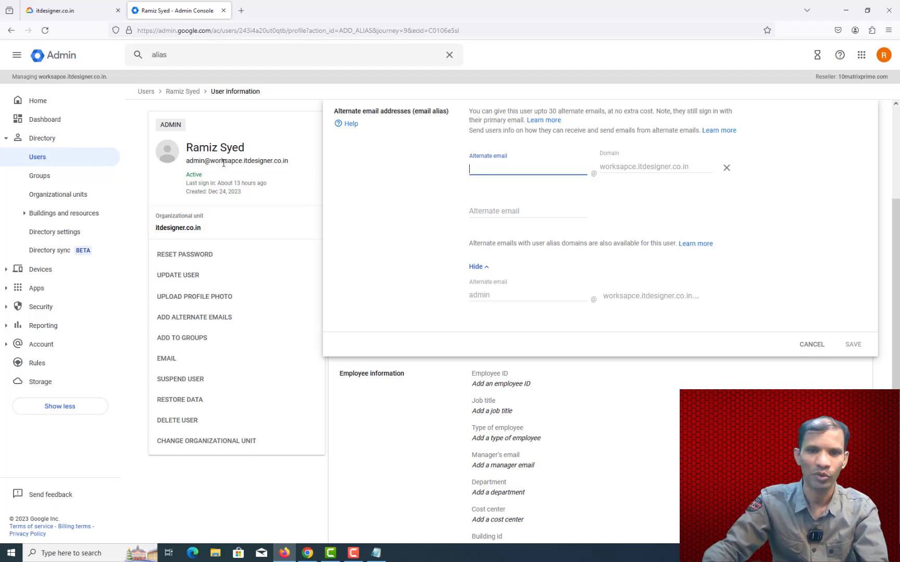
{"action": "double_click", "coordinate": [191, 162]}
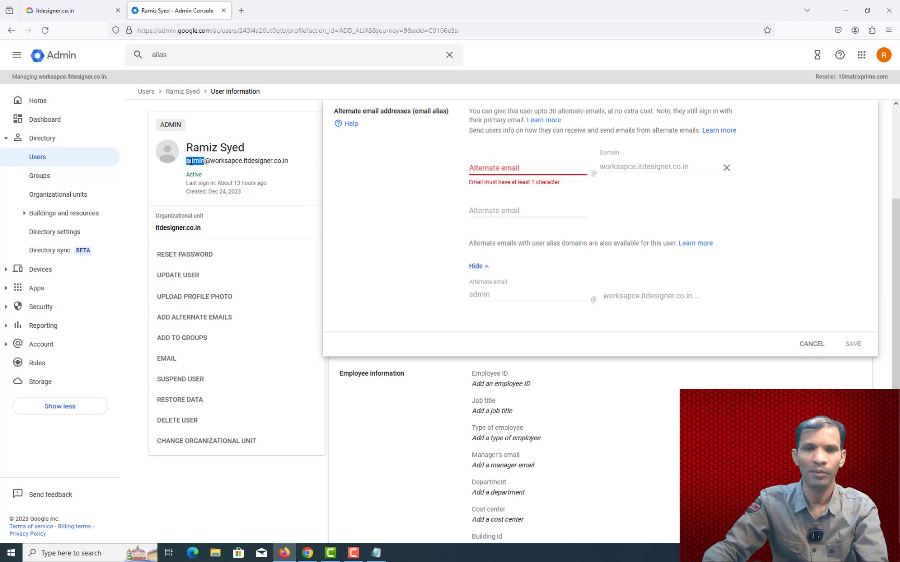
{"action": "left_click", "coordinate": [508, 165]}
{"action": "type", "text": "acount"}
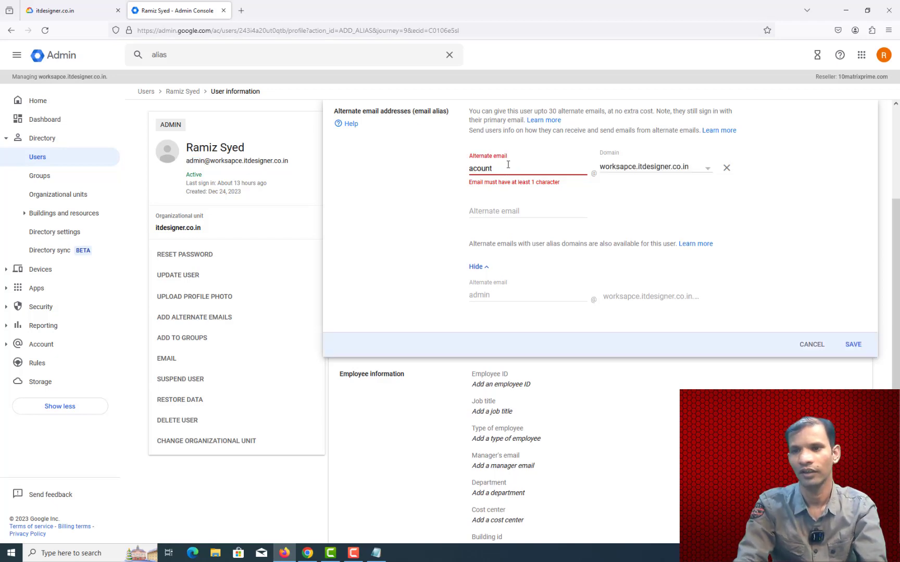
{"action": "key", "text": "Tab"}
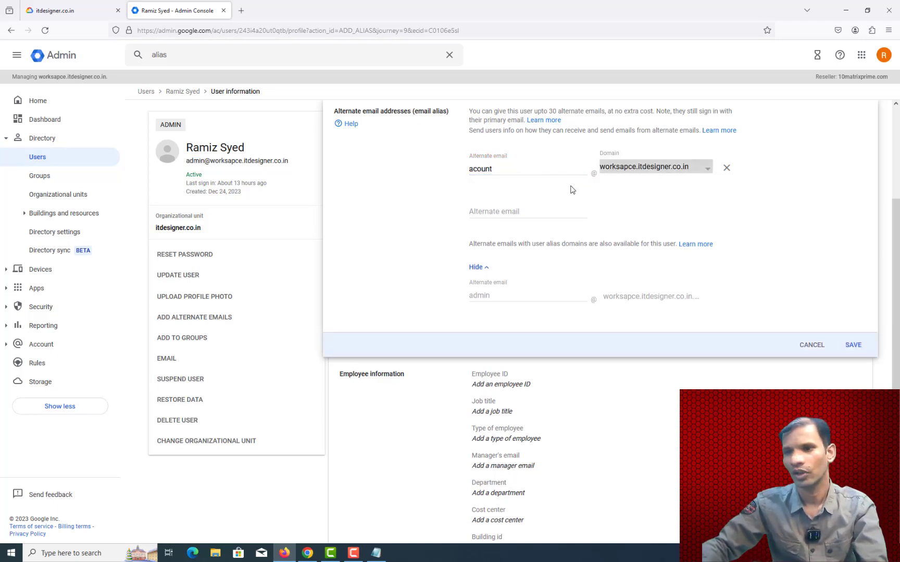
{"action": "left_click", "coordinate": [664, 178]}
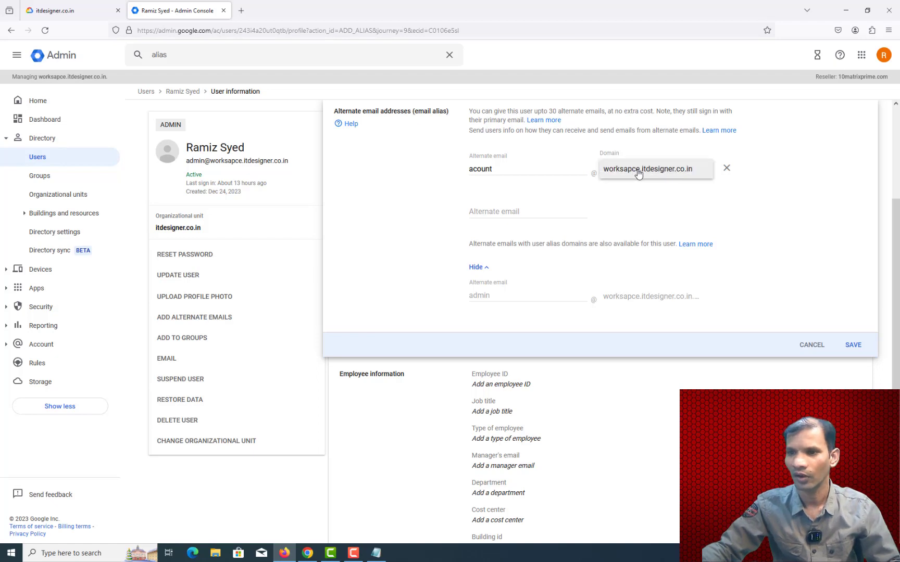
{"action": "left_click", "coordinate": [695, 184]}
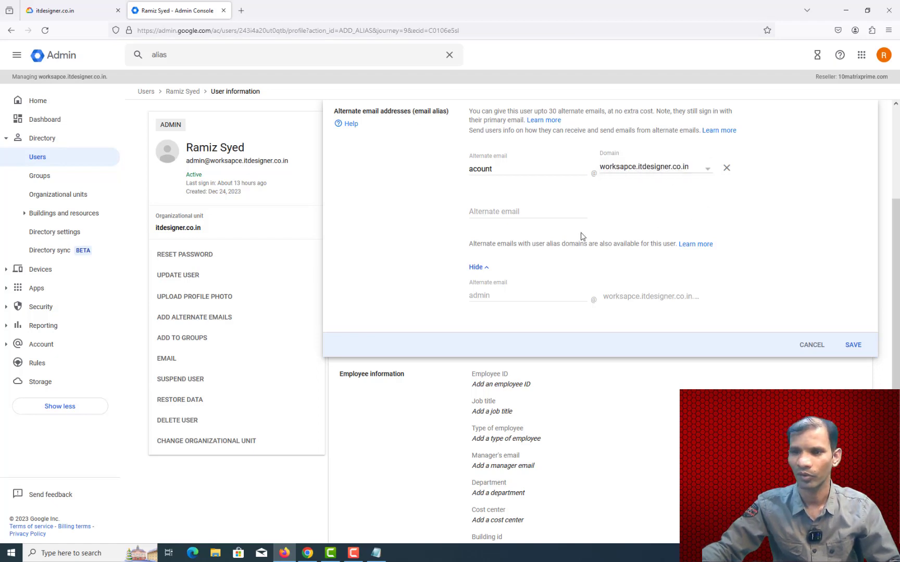
Step: Add 'sales' as the second alias and save both aliases
{"action": "left_click", "coordinate": [506, 209]}
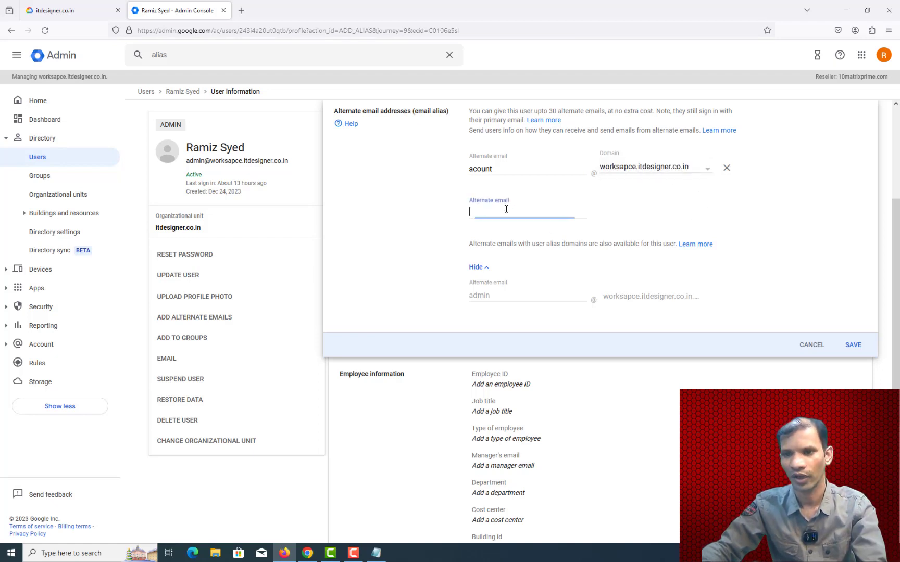
{"action": "type", "text": "sales"}
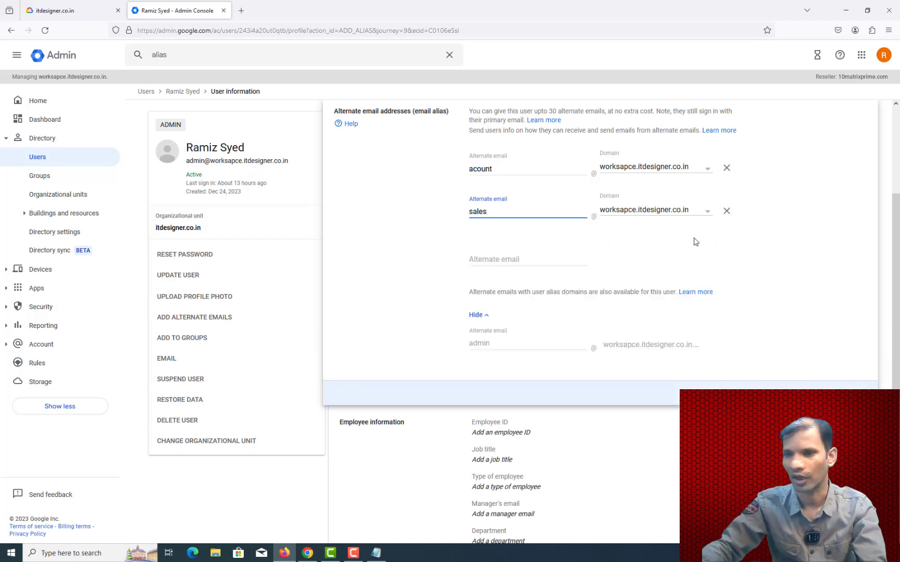
{"action": "left_click", "coordinate": [774, 307]}
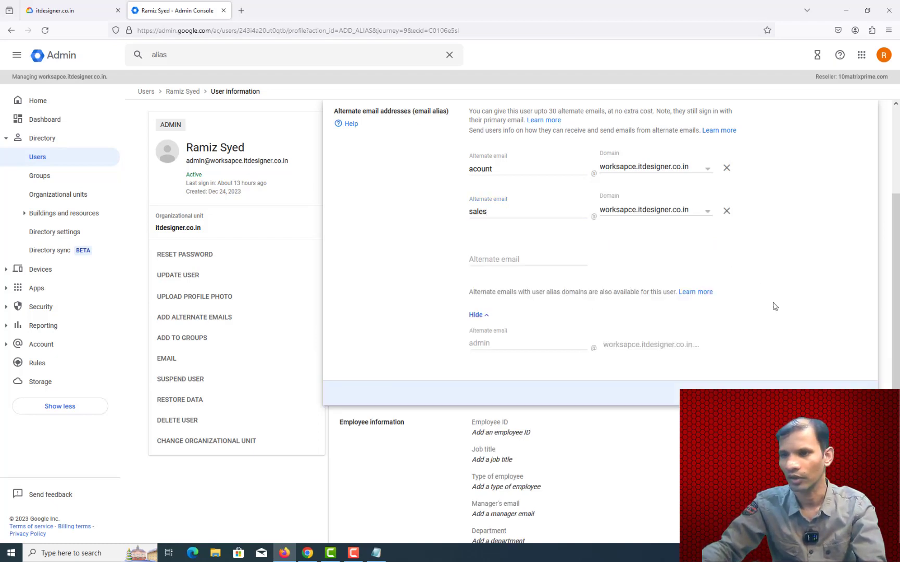
{"action": "left_click", "coordinate": [853, 393]}
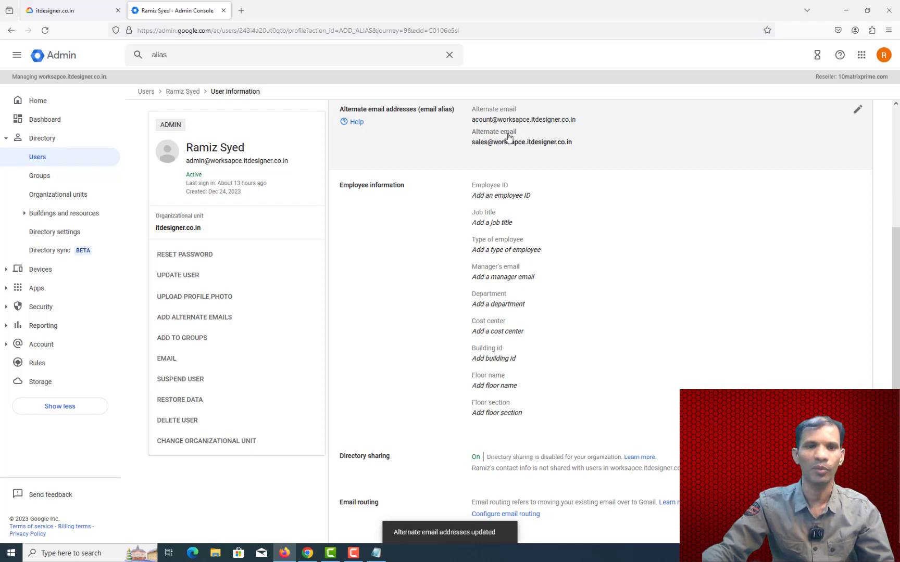
Step: Open Groups under Directory, showing no groups yet, and collapse the Directory section
{"action": "left_click", "coordinate": [40, 180]}
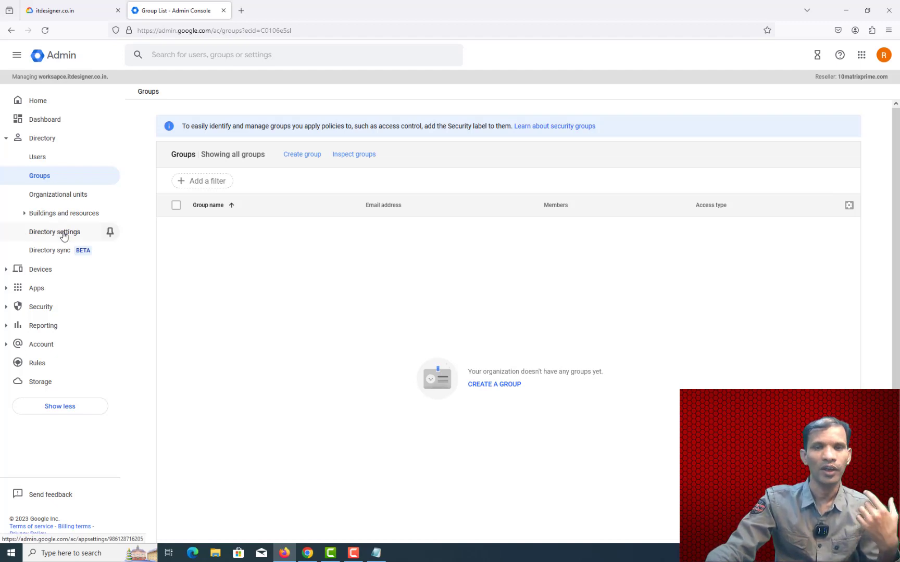
{"action": "left_click", "coordinate": [7, 138]}
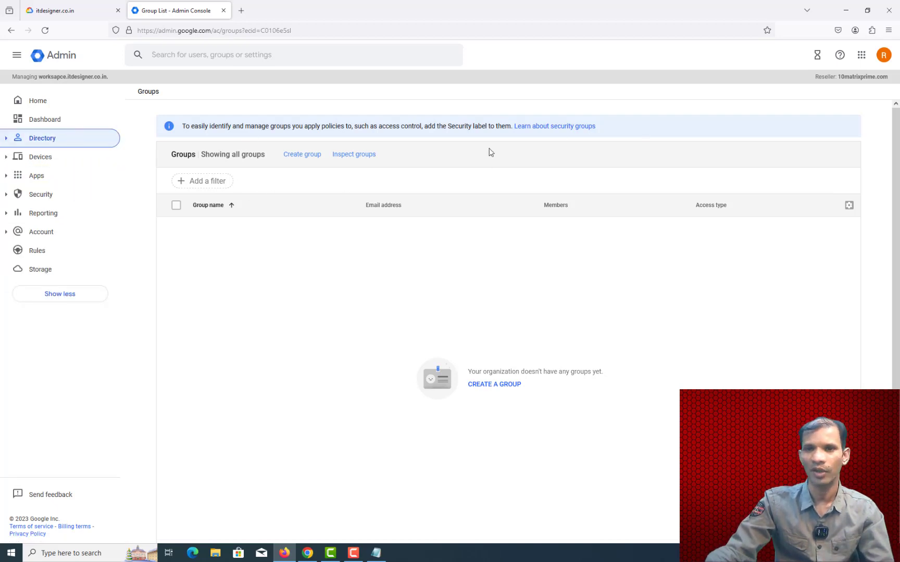
Step: Open the admin's Gmail inbox from the Google apps grid, declining to save the login
{"action": "left_click", "coordinate": [862, 58]}
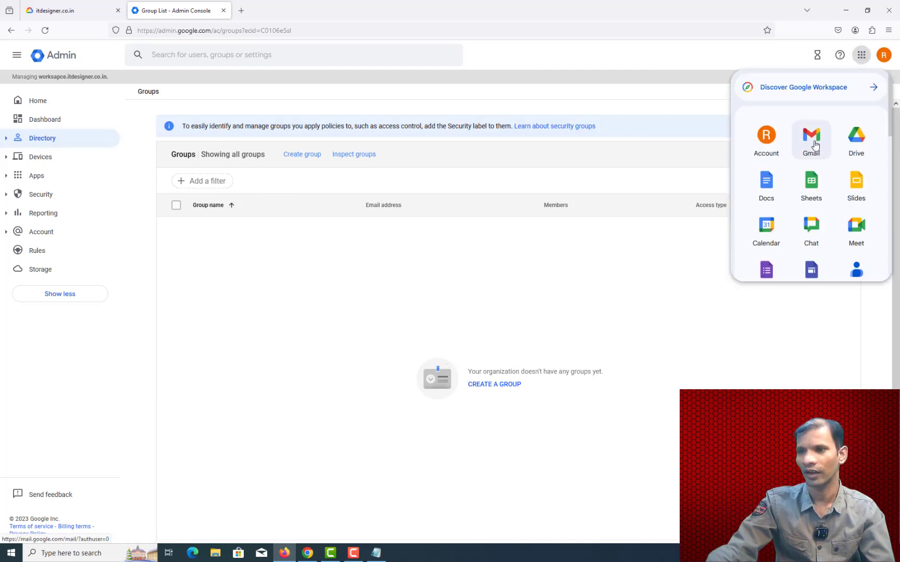
{"action": "left_click", "coordinate": [814, 146]}
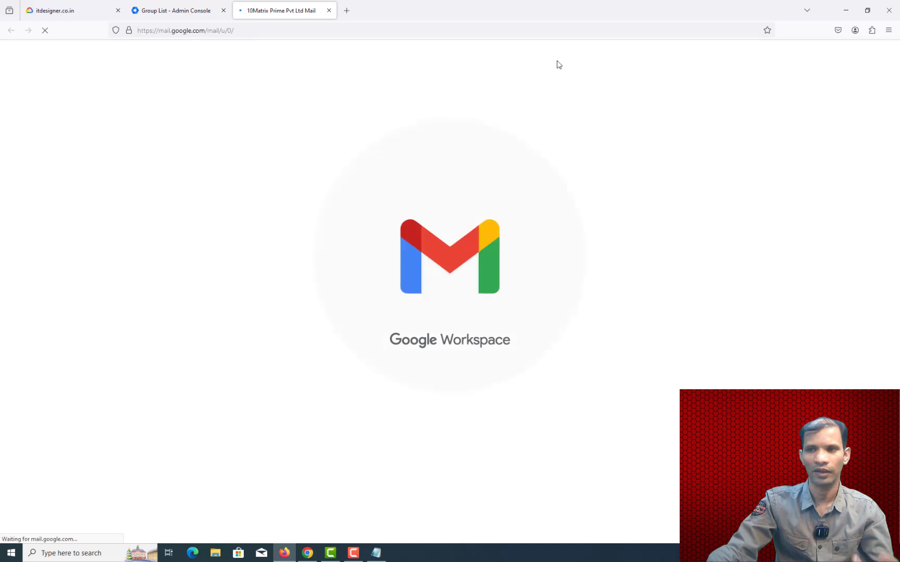
{"action": "left_click", "coordinate": [186, 11]}
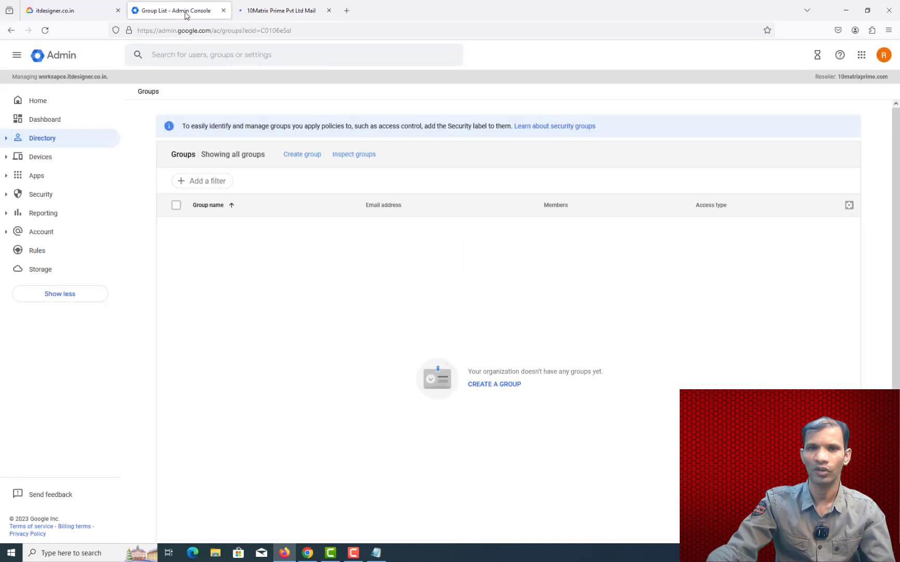
{"action": "left_click", "coordinate": [860, 56]}
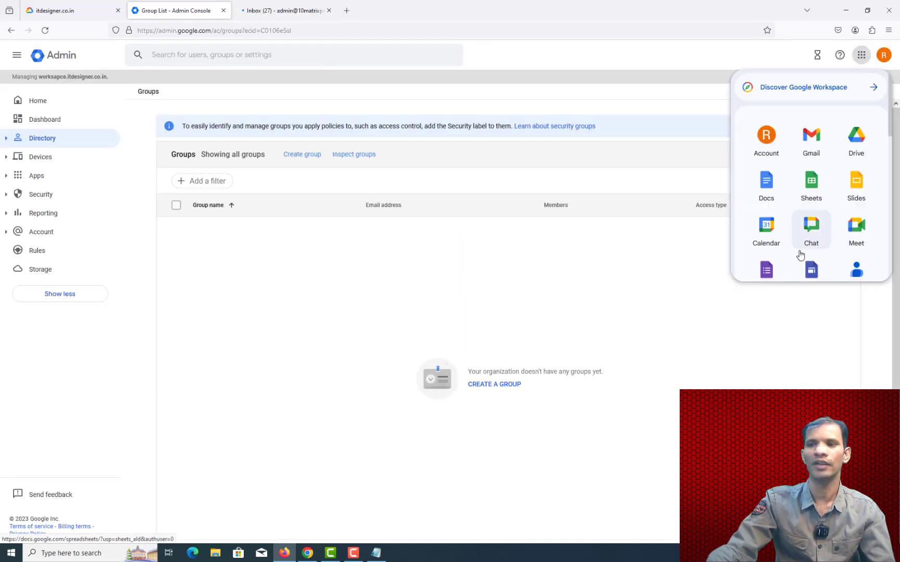
{"action": "left_click", "coordinate": [302, 13]}
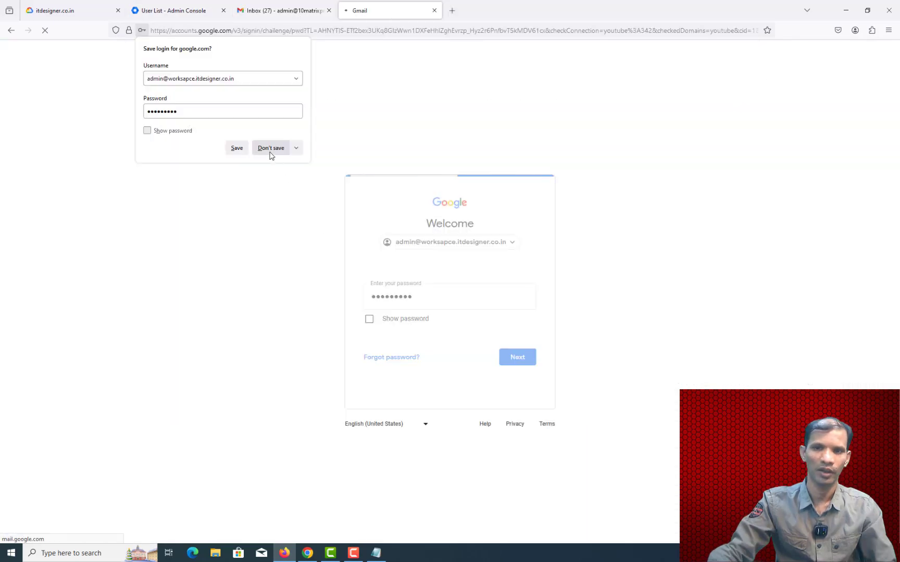
{"action": "left_click", "coordinate": [270, 150]}
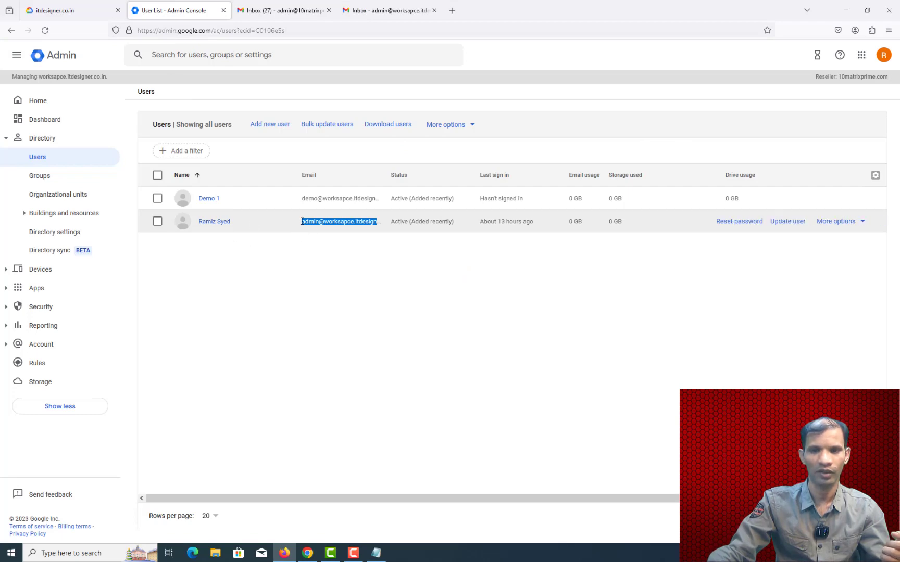
Step: Confirm the admin's alternate emails list accounts and sales, then switch to the Gmail inbox
{"action": "left_click", "coordinate": [210, 223]}
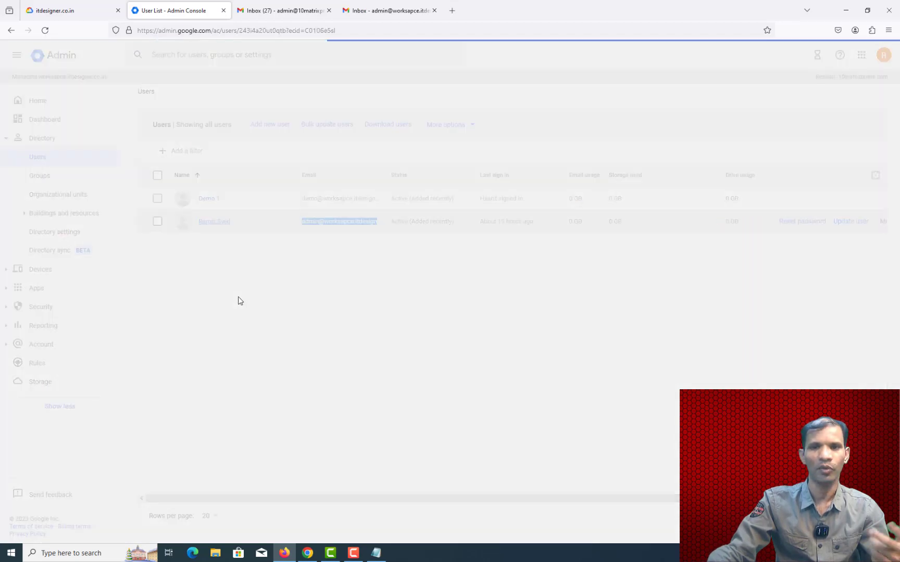
{"action": "left_click", "coordinate": [408, 10]}
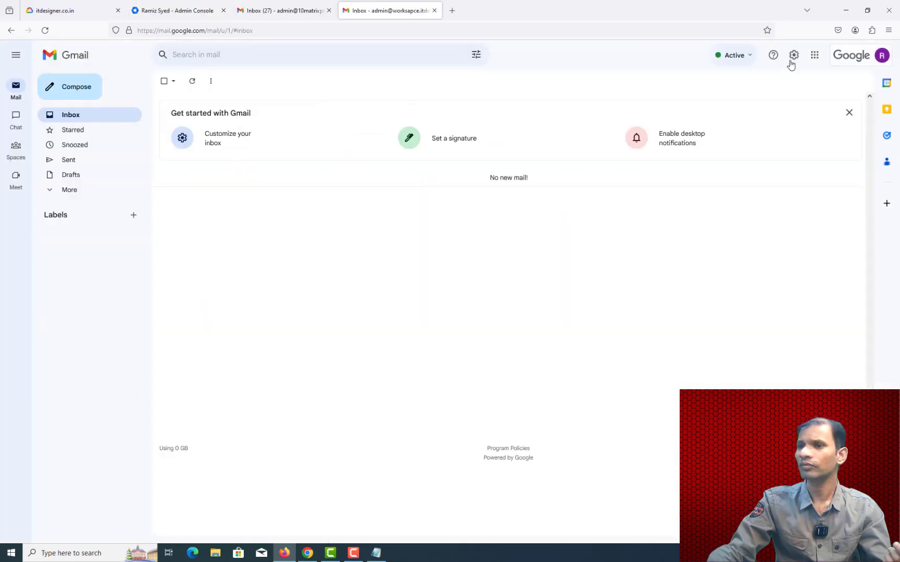
{"action": "left_click", "coordinate": [163, 9]}
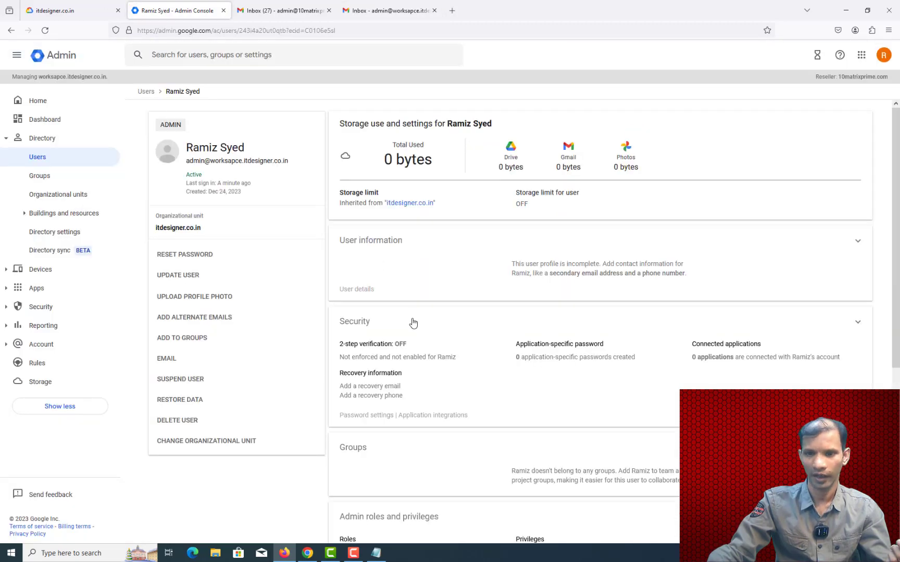
{"action": "scroll", "coordinate": [413, 323], "scroll_direction": "down", "scroll_amount": 3}
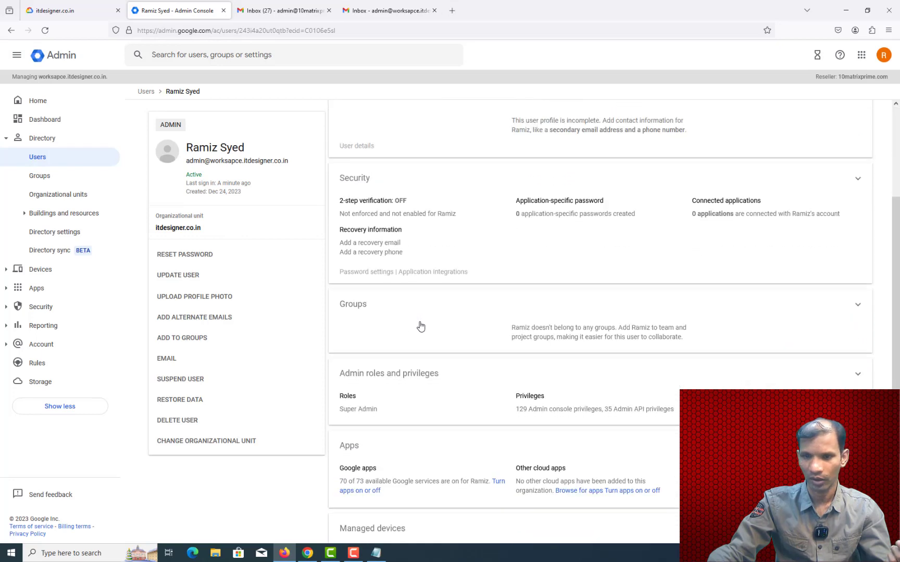
{"action": "left_click", "coordinate": [200, 318]}
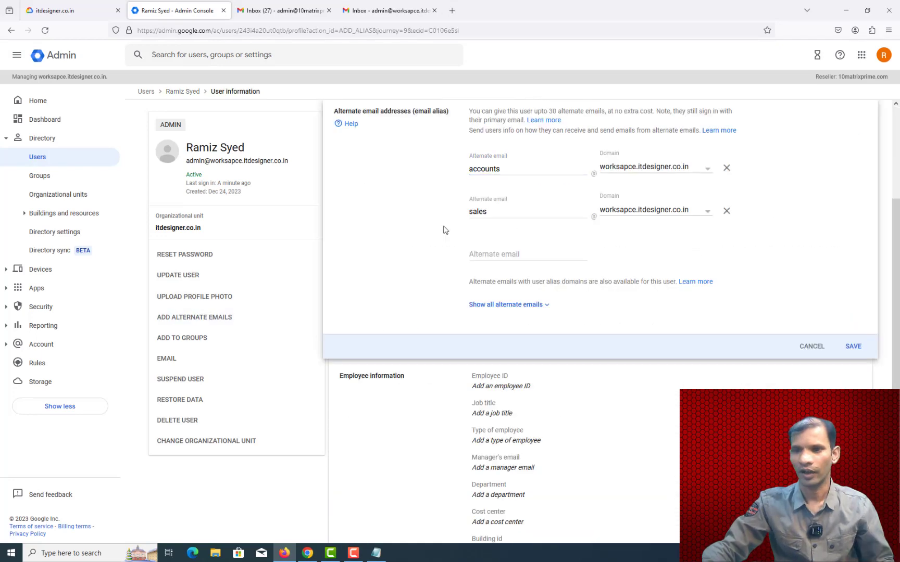
{"action": "left_click", "coordinate": [857, 351]}
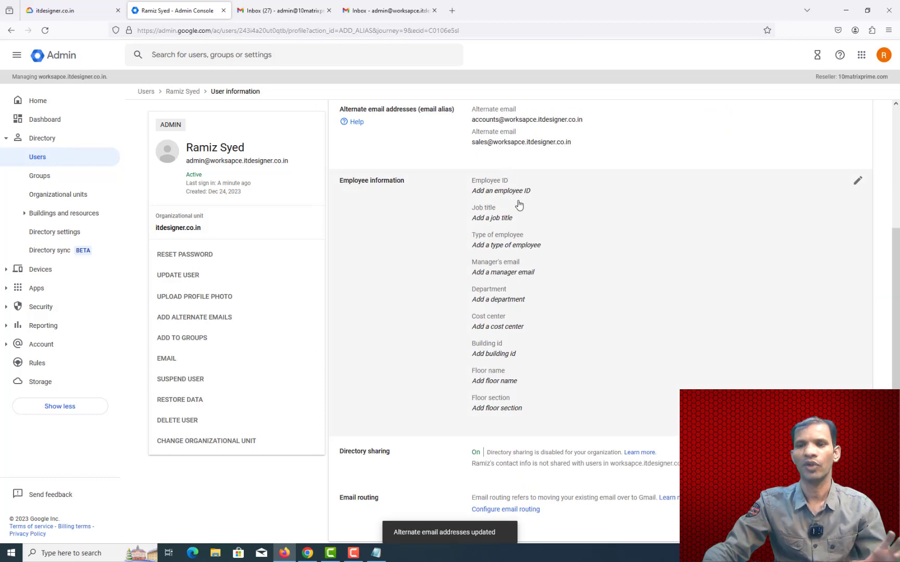
{"action": "scroll", "coordinate": [526, 219], "scroll_direction": "up", "scroll_amount": 2}
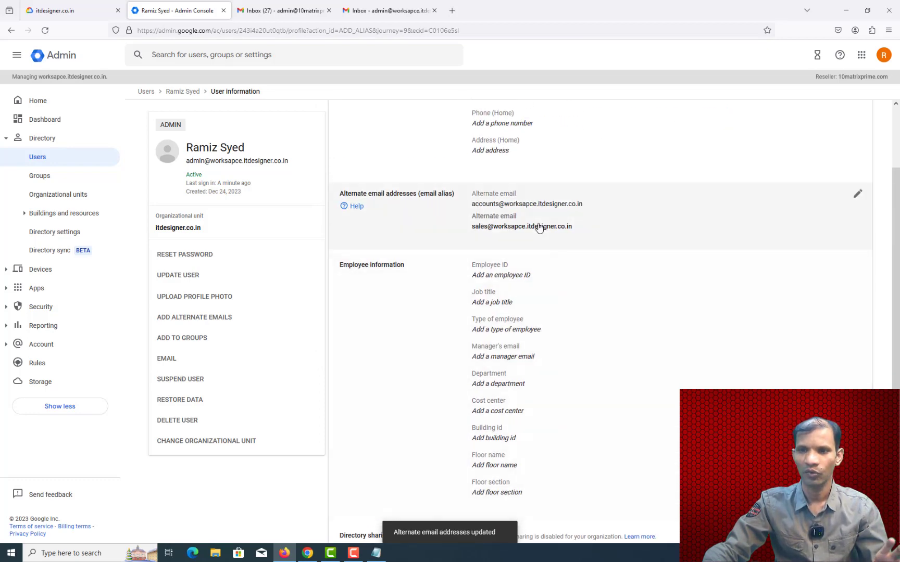
{"action": "left_click", "coordinate": [360, 7]}
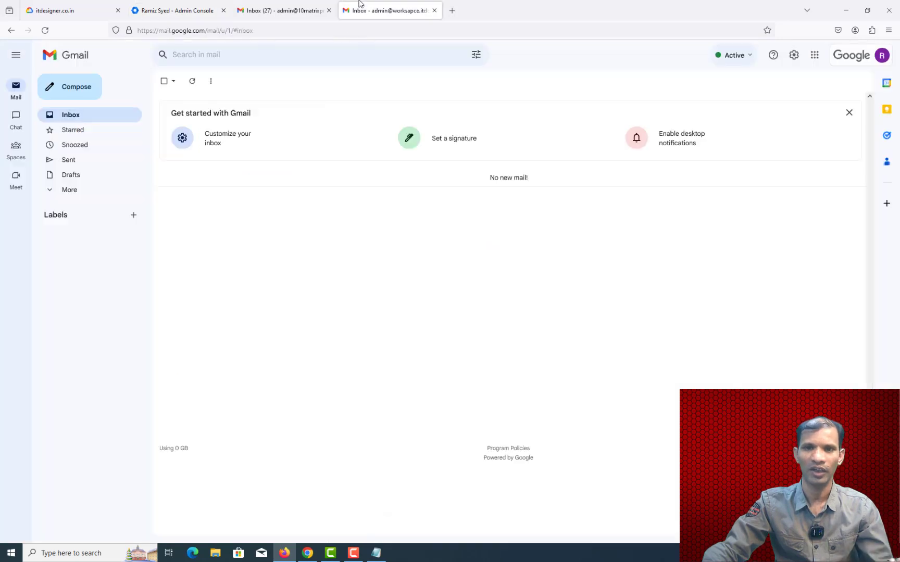
Step: In Gmail's full settings, Accounts section, open 'Add another email address'
{"action": "left_click", "coordinate": [794, 62]}
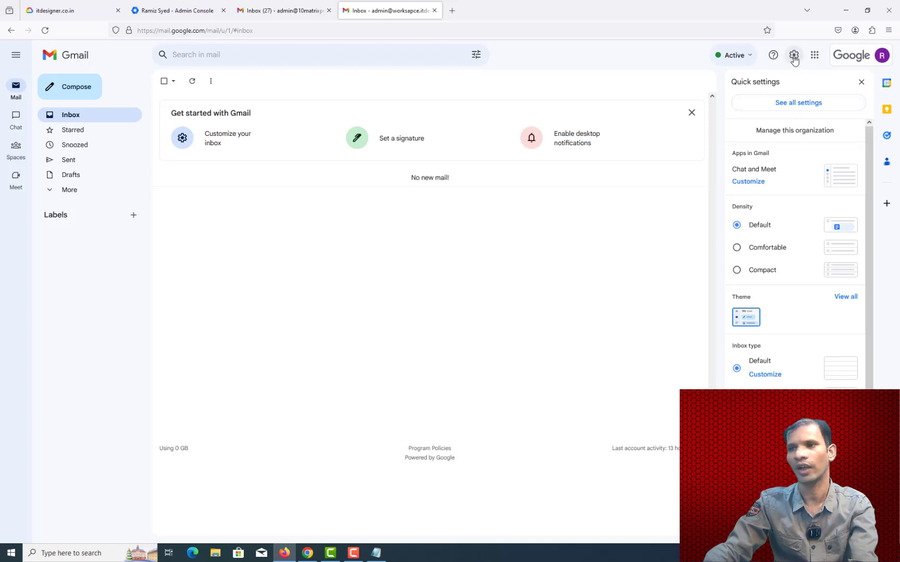
{"action": "left_click", "coordinate": [796, 103]}
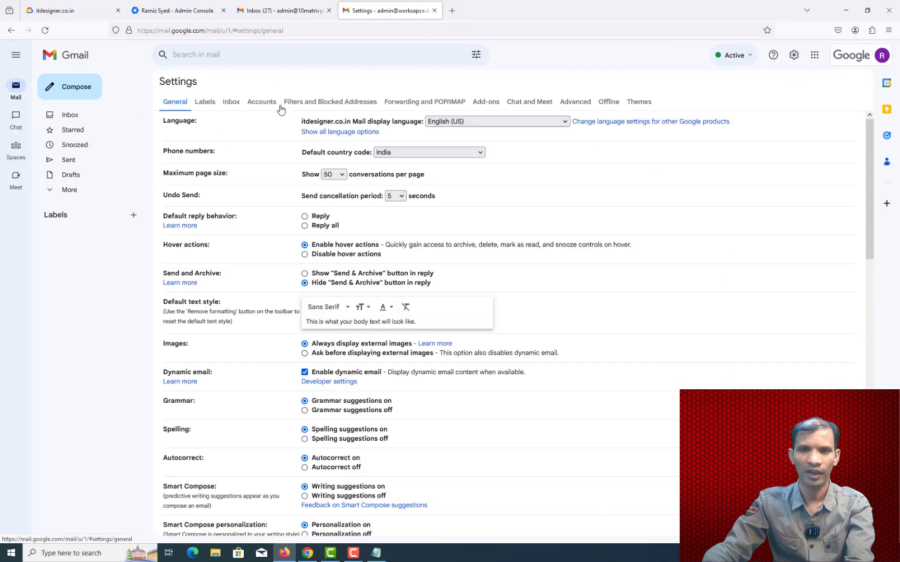
{"action": "left_click", "coordinate": [262, 103]}
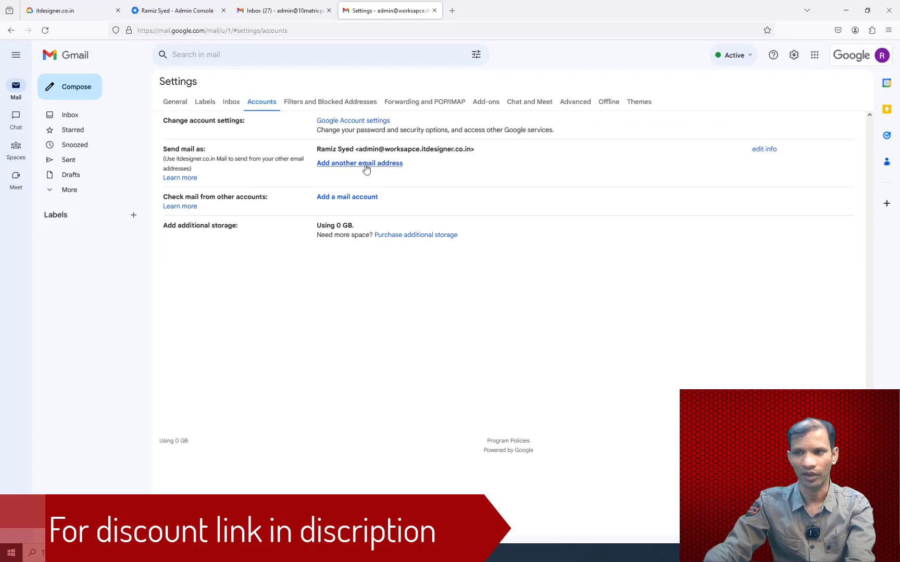
{"action": "left_click", "coordinate": [366, 164]}
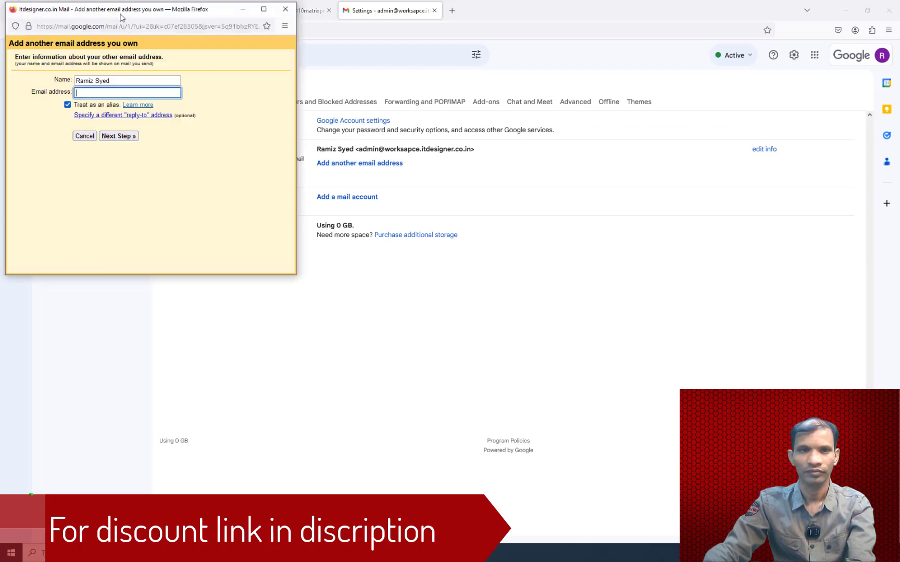
Step: Copy the admin's primary address from Admin Console into the send-as email field
{"action": "left_click_drag", "start_coordinate": [125, 12], "coordinate": [226, 77]}
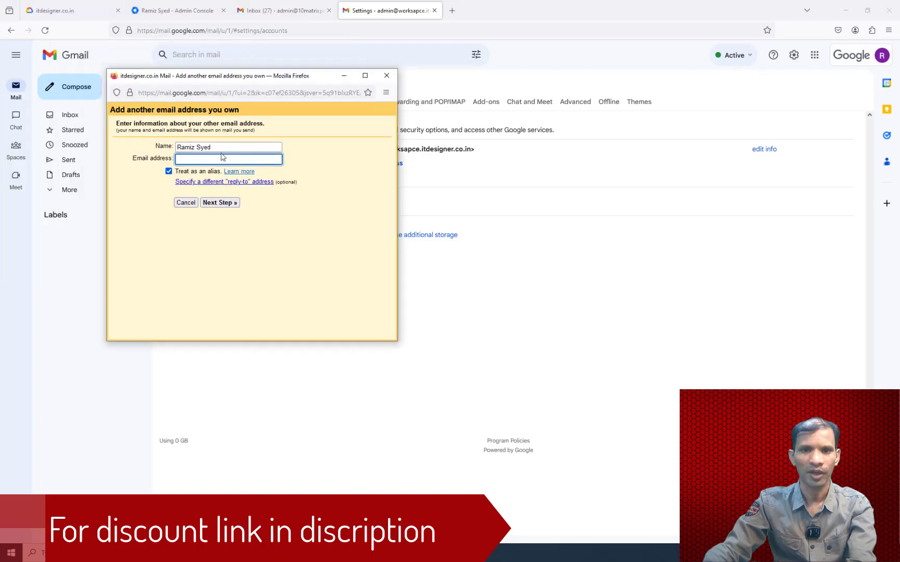
{"action": "left_click", "coordinate": [188, 10]}
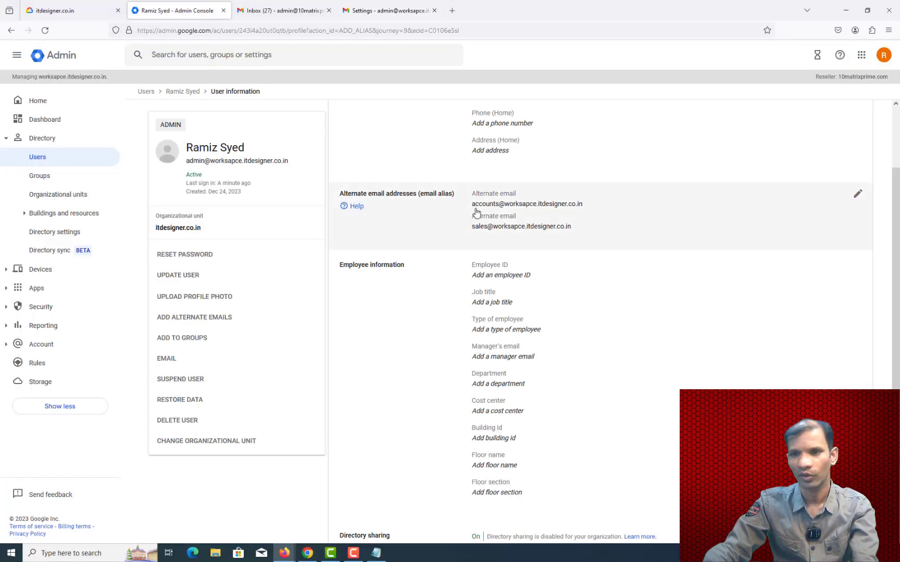
{"action": "left_click", "coordinate": [478, 209]}
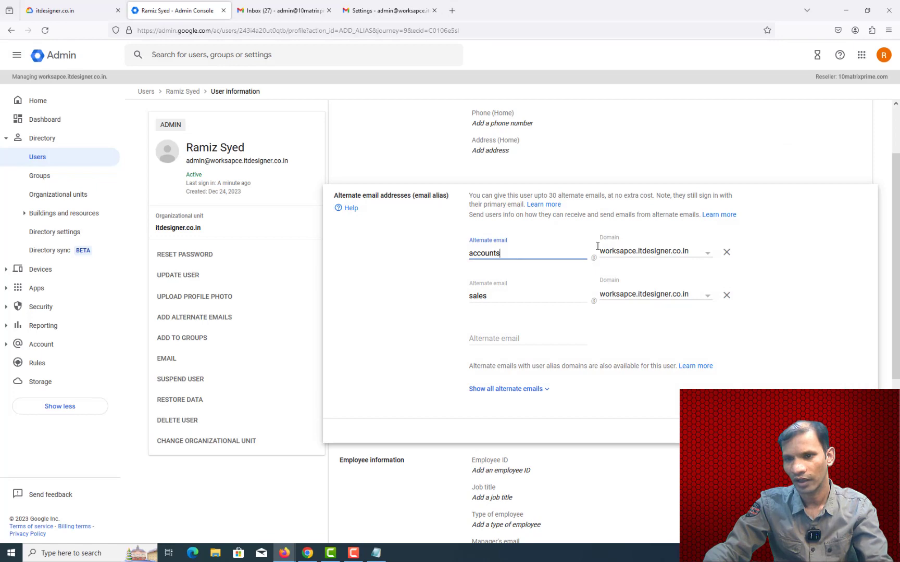
{"action": "triple_click", "coordinate": [205, 160]}
{"action": "key", "text": "ctrl+c"}
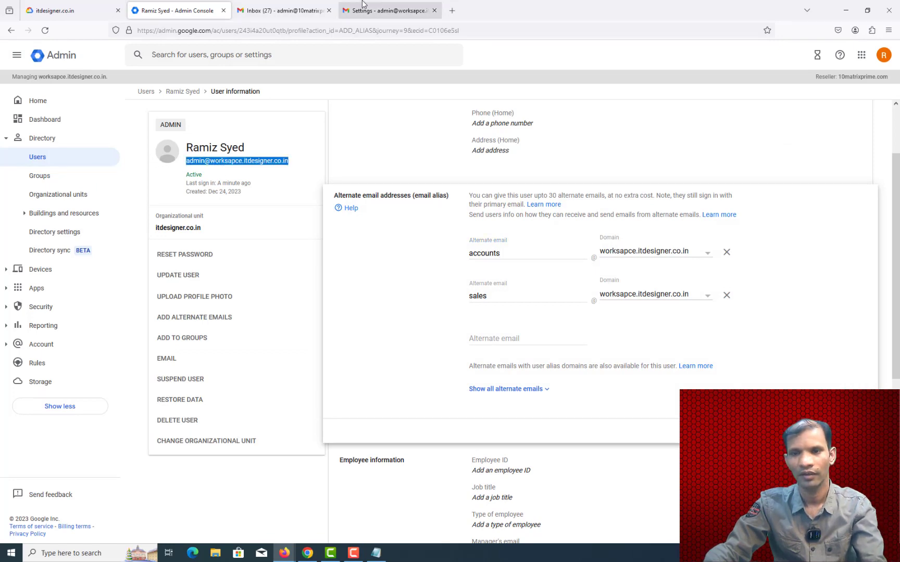
{"action": "key", "text": "alt+Tab"}
{"action": "key", "text": "ctrl+v"}
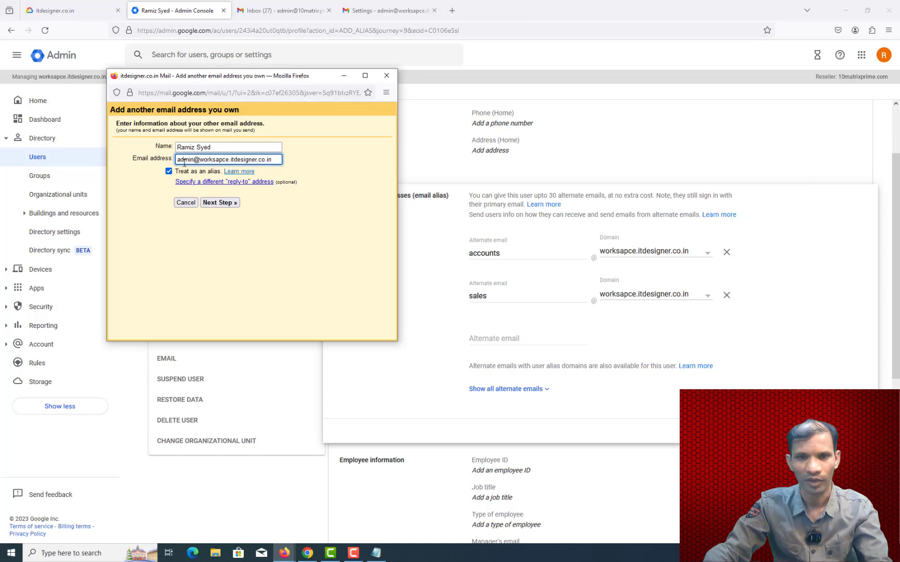
Step: Change the address to the accounts@ alias, set name 'Accounts', and submit it
{"action": "double_click", "coordinate": [184, 161]}
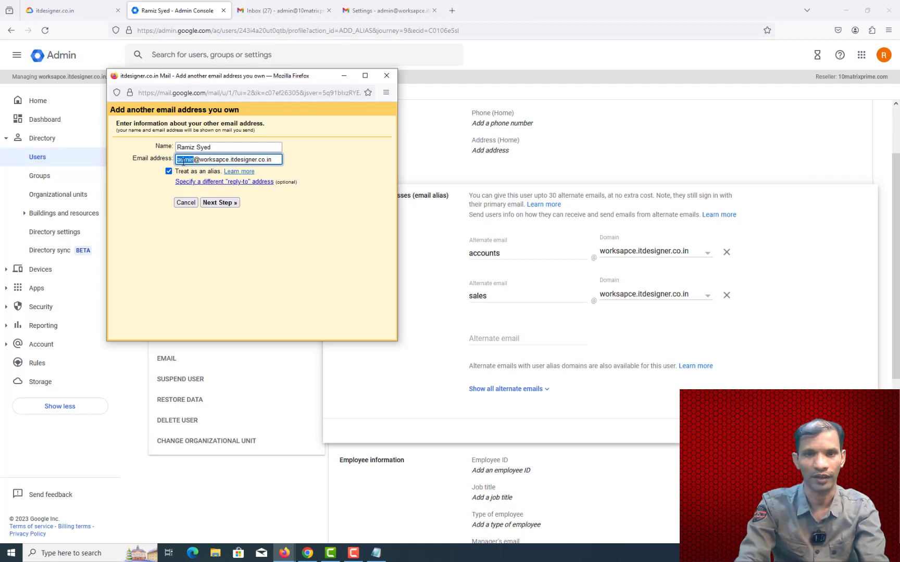
{"action": "type", "text": "account"}
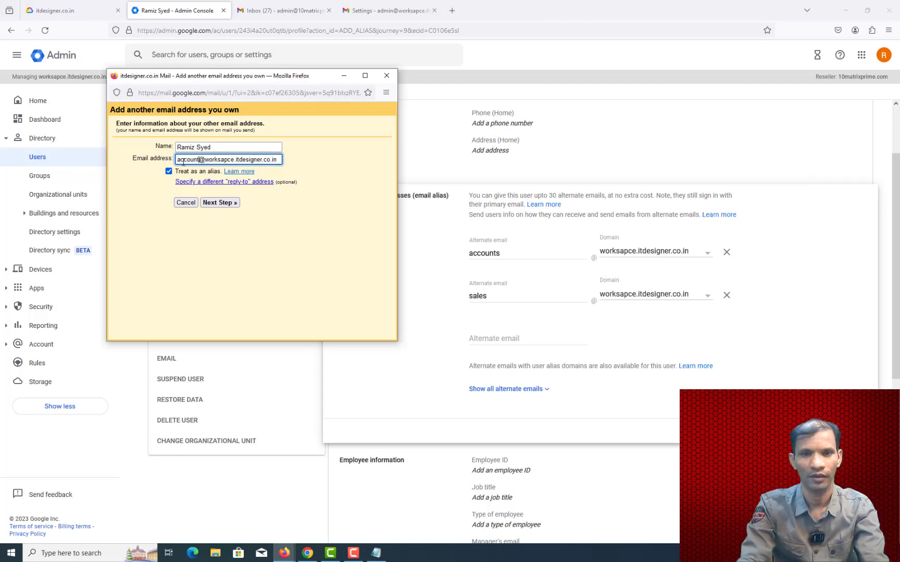
{"action": "key", "text": "BackSpace"}
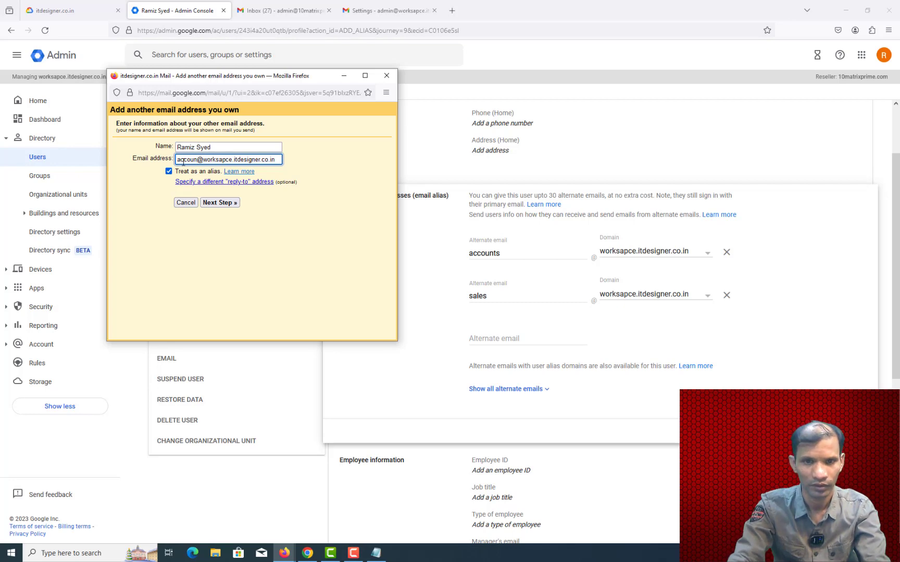
{"action": "type", "text": "ts"}
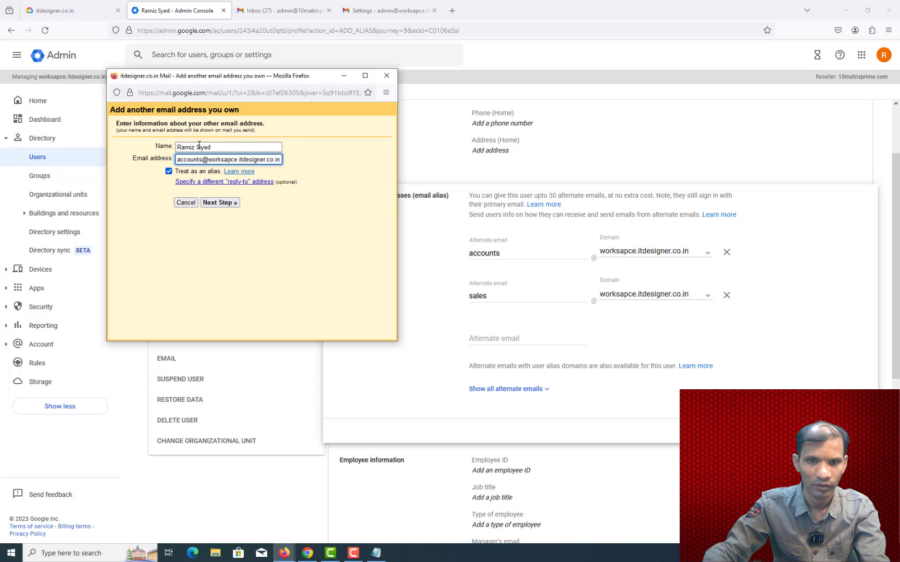
{"action": "triple_click", "coordinate": [199, 147]}
{"action": "type", "text": "A"}
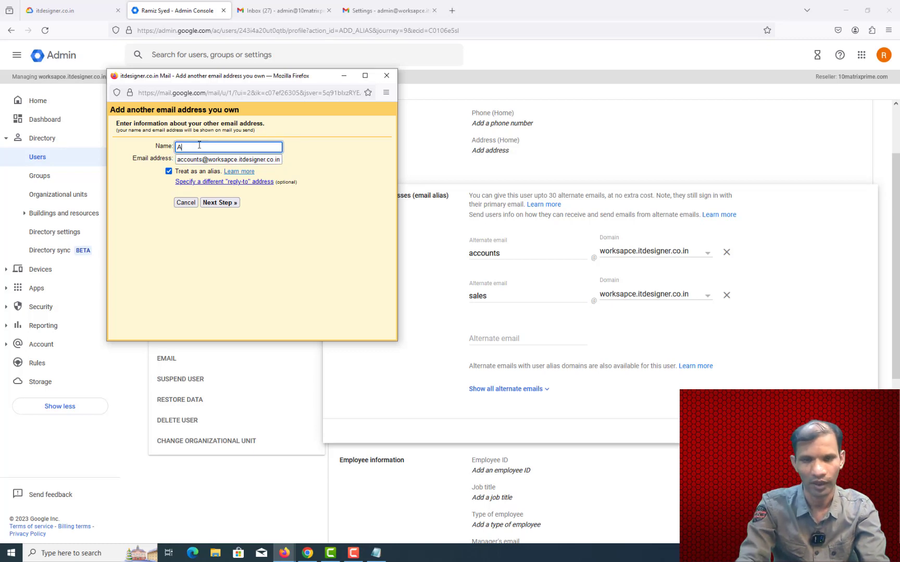
{"action": "type", "text": "ccounts"}
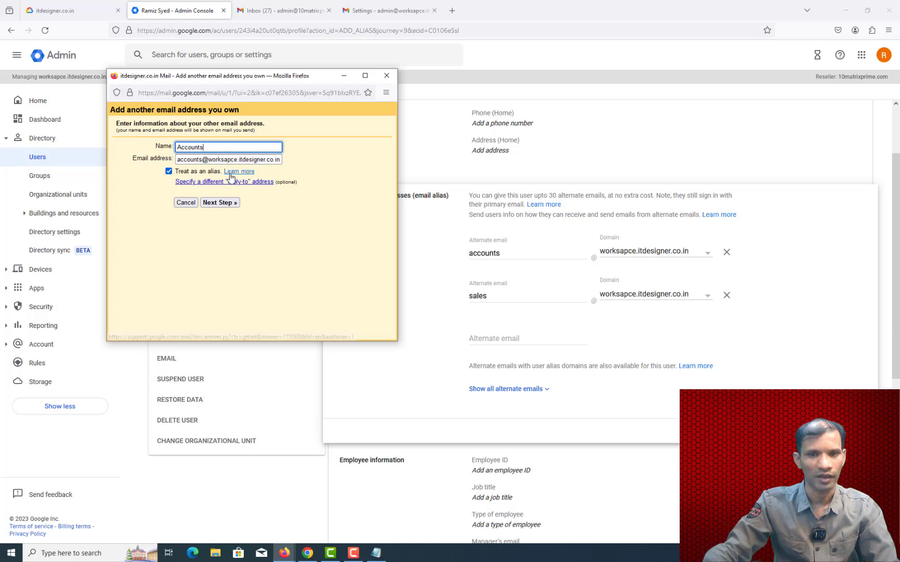
{"action": "left_click", "coordinate": [222, 206]}
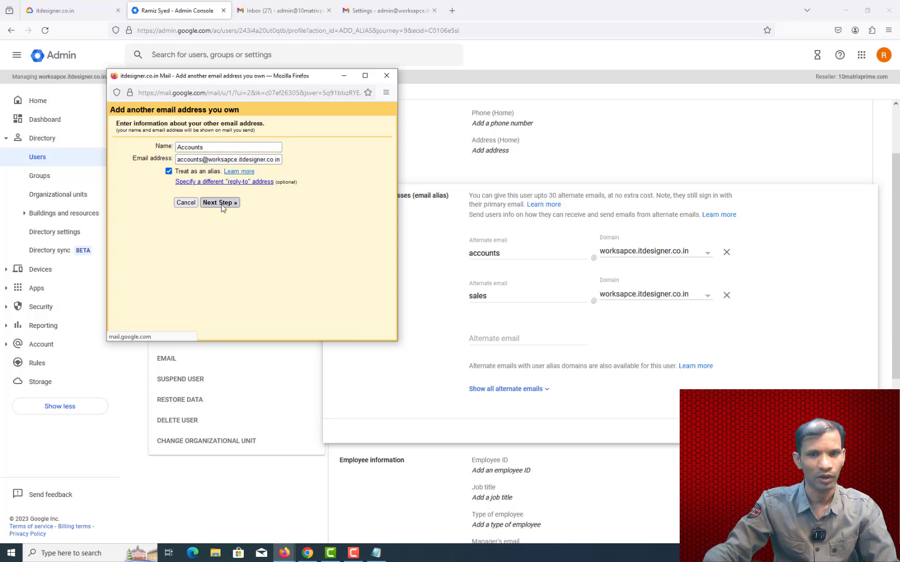
{"action": "left_click", "coordinate": [372, 8]}
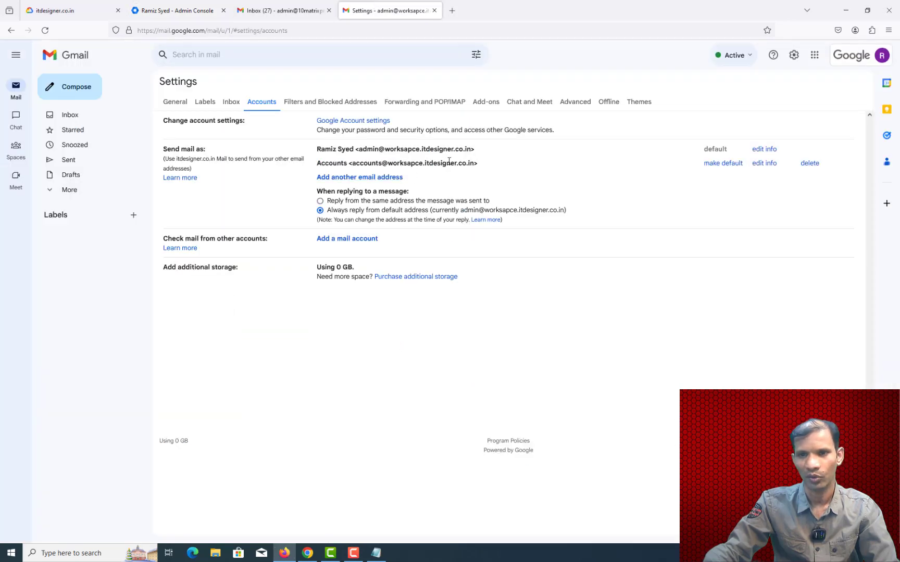
Step: Add another send-as address named 'Sale' that uses the sales alias address
{"action": "left_click", "coordinate": [371, 177]}
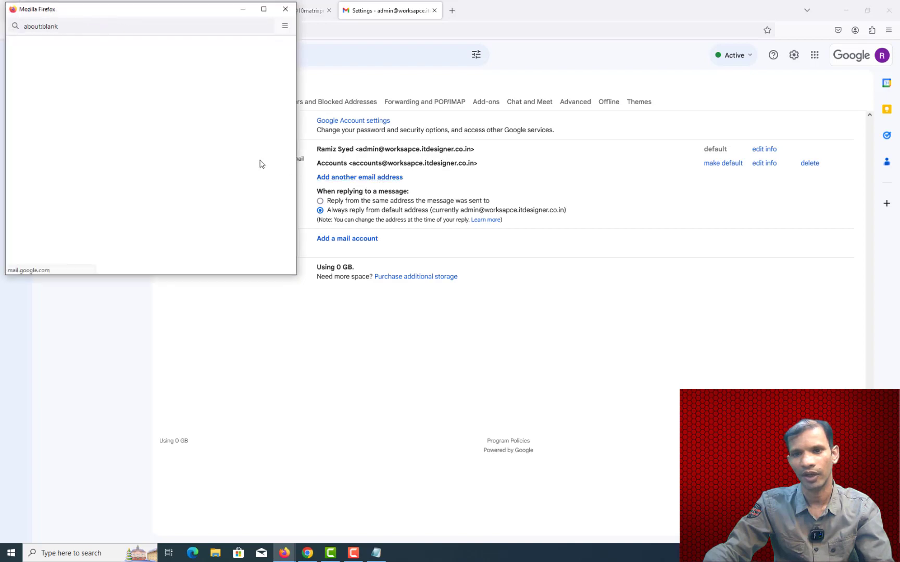
{"action": "left_click", "coordinate": [130, 80]}
{"action": "double_click", "coordinate": [130, 80]}
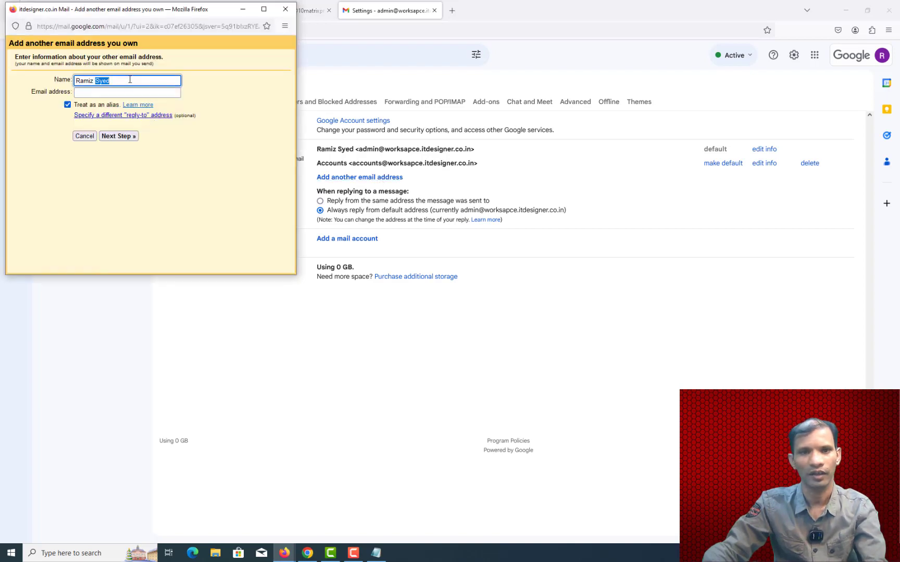
{"action": "key", "text": "BackSpace"}
{"action": "key", "text": "BackSpace"}
{"action": "key", "text": "BackSpace"}
{"action": "key", "text": "BackSpace"}
{"action": "key", "text": "BackSpace"}
{"action": "key", "text": "BackSpace"}
{"action": "key", "text": "BackSpace"}
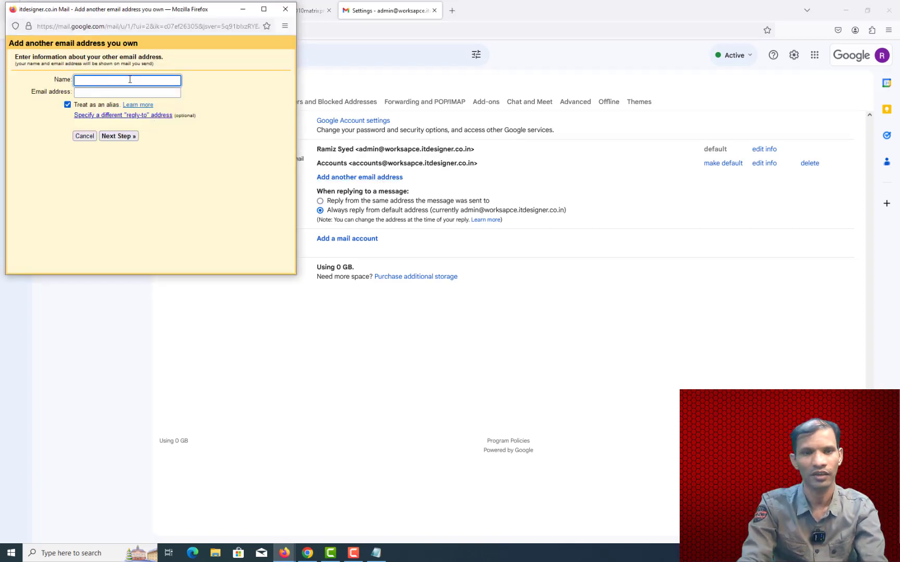
{"action": "type", "text": "Sales"}
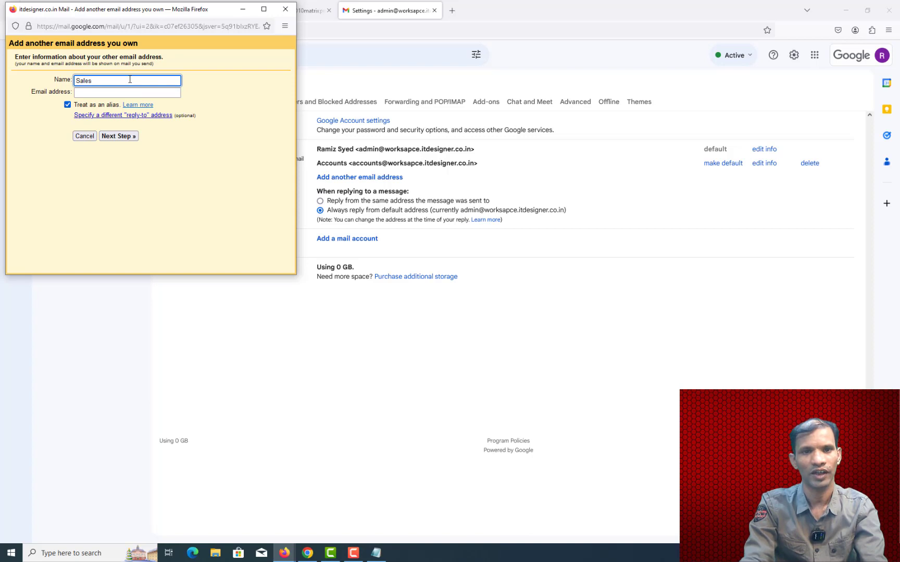
{"action": "key", "text": "Tab"}
{"action": "key", "text": "ctrl+v"}
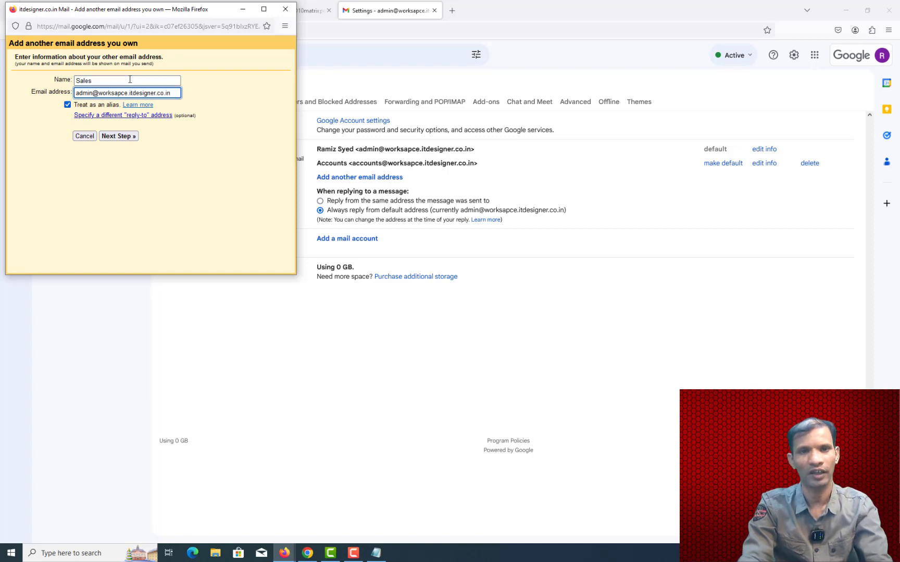
{"action": "key", "text": "Home"}
{"action": "key", "text": "shift+Right"}
{"action": "key", "text": "shift+Right"}
{"action": "key", "text": "shift+Right"}
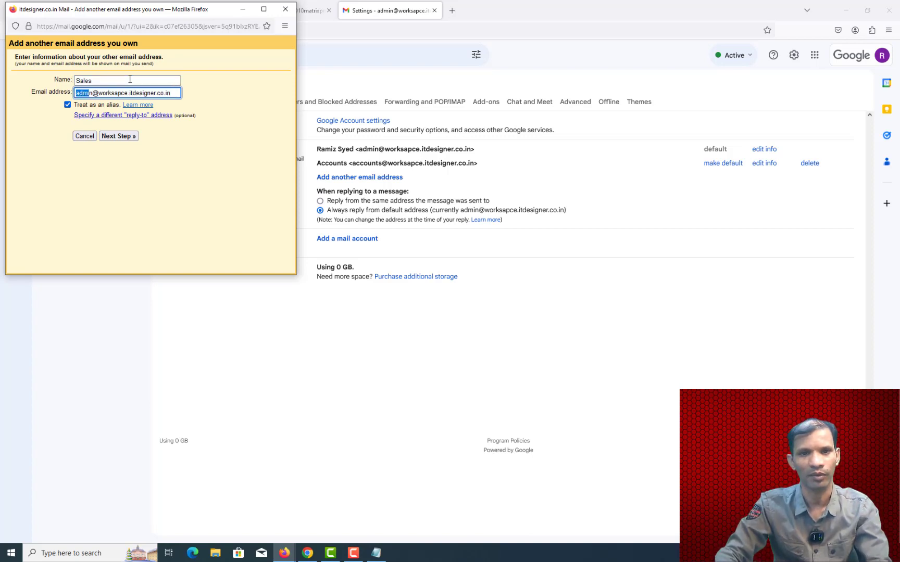
{"action": "key", "text": "shift+Right"}
{"action": "key", "text": "shift+Right"}
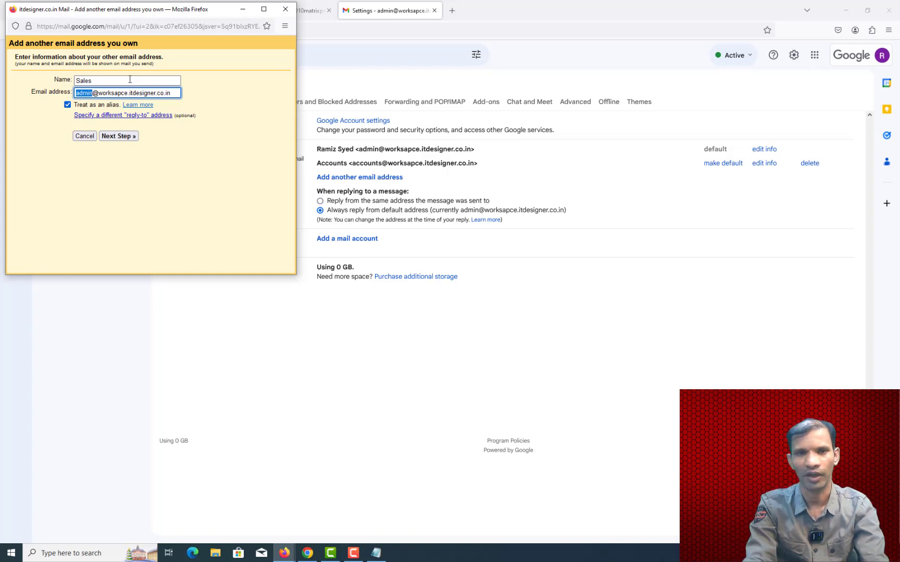
{"action": "type", "text": "sales"}
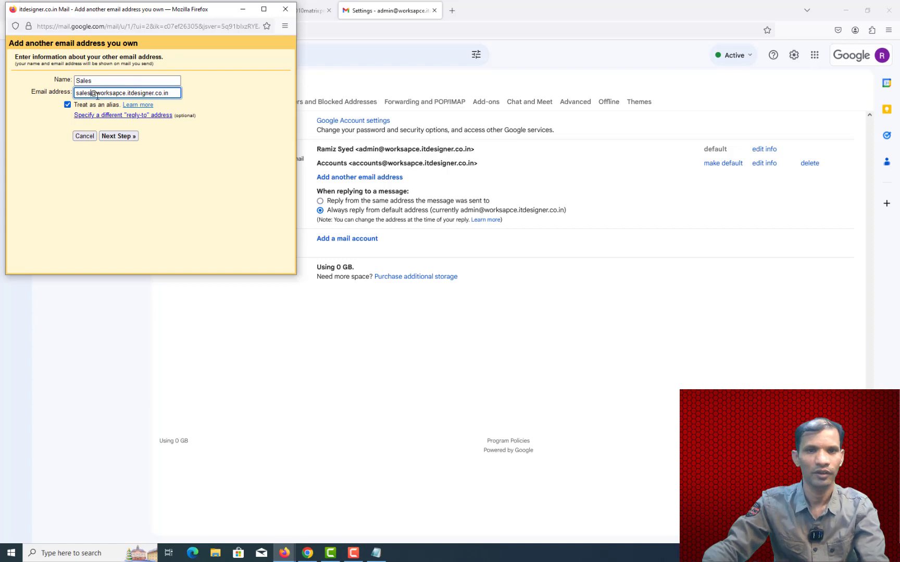
{"action": "left_click", "coordinate": [119, 136]}
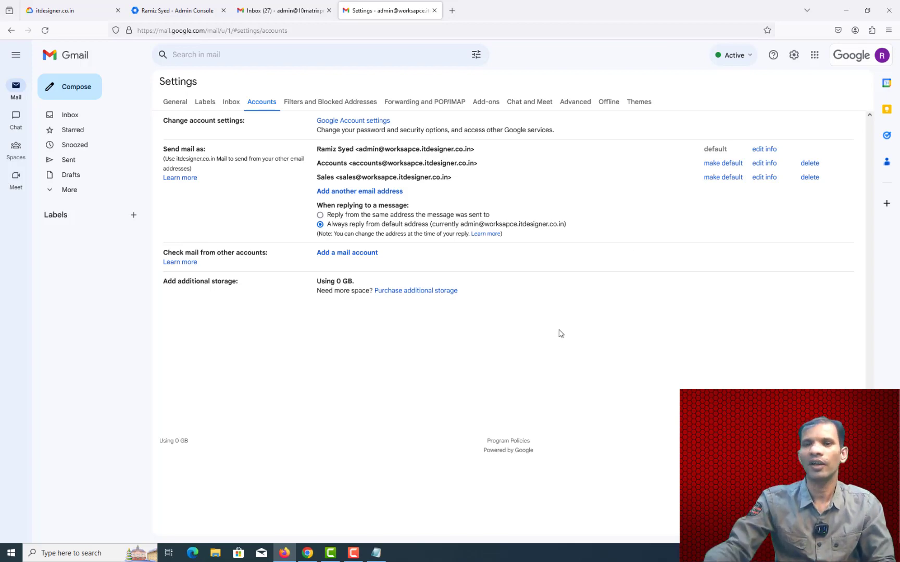
Step: Review the General settings tab: English (US), 50 conversations per page, 5-second undo send
{"action": "left_click", "coordinate": [180, 104]}
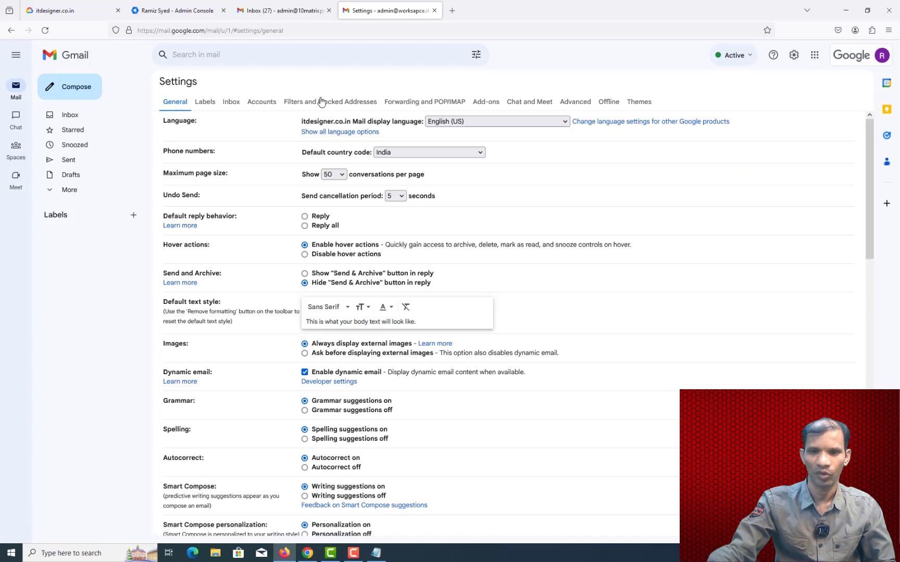
{"action": "scroll", "coordinate": [638, 267], "scroll_direction": "down", "scroll_amount": 1}
{"action": "scroll", "coordinate": [638, 267], "scroll_direction": "down", "scroll_amount": 2}
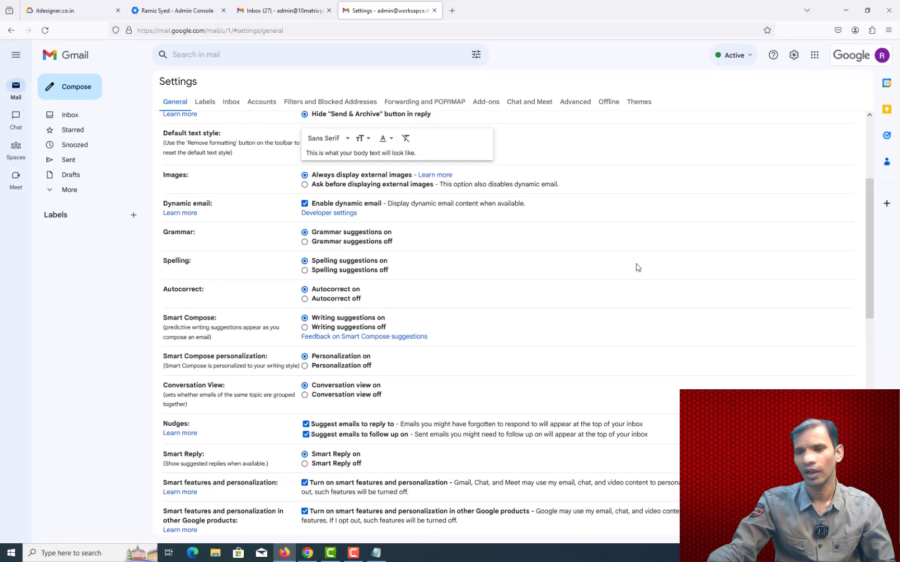
{"action": "scroll", "coordinate": [636, 267], "scroll_direction": "up", "scroll_amount": 1}
{"action": "scroll", "coordinate": [655, 286], "scroll_direction": "down", "scroll_amount": 1}
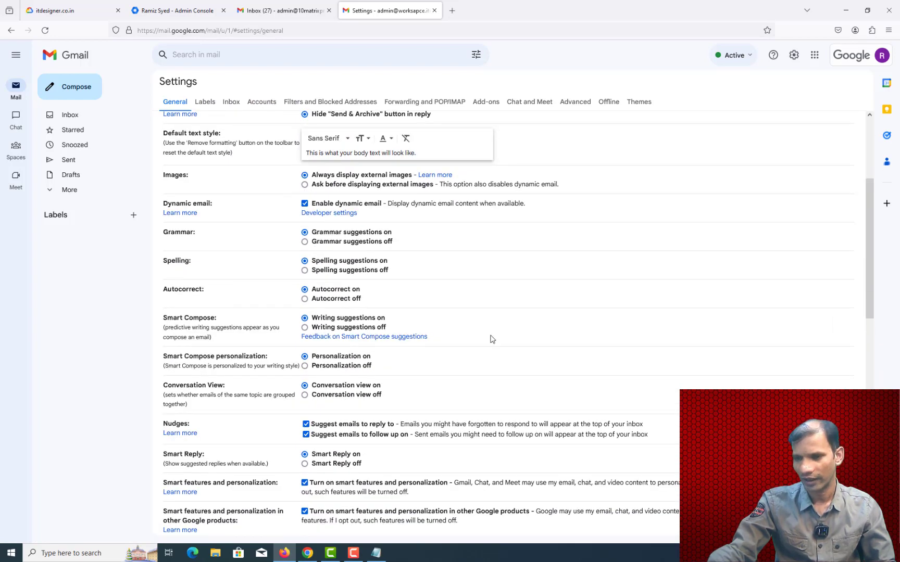
{"action": "scroll", "coordinate": [491, 339], "scroll_direction": "down", "scroll_amount": 10}
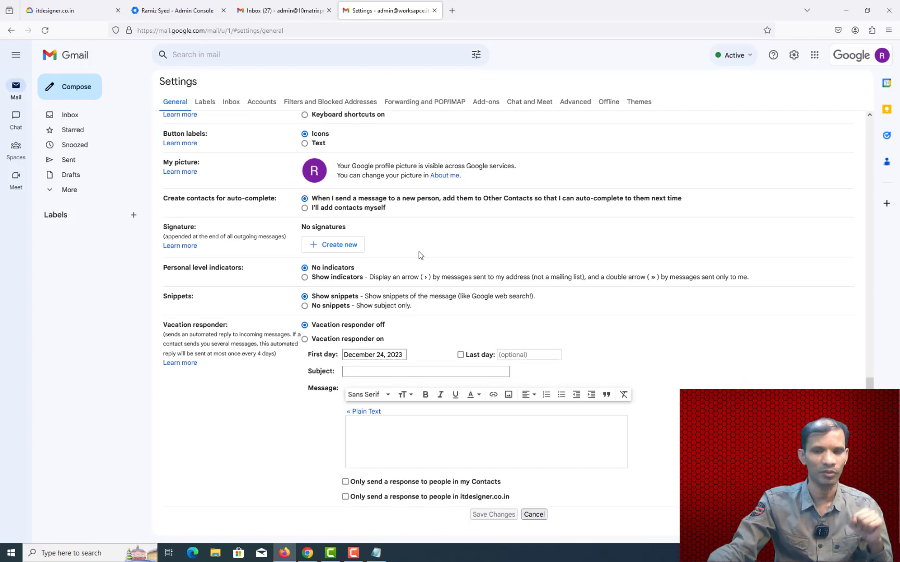
{"action": "scroll", "coordinate": [419, 255], "scroll_direction": "up", "scroll_amount": 1}
{"action": "scroll", "coordinate": [411, 254], "scroll_direction": "down", "scroll_amount": 2}
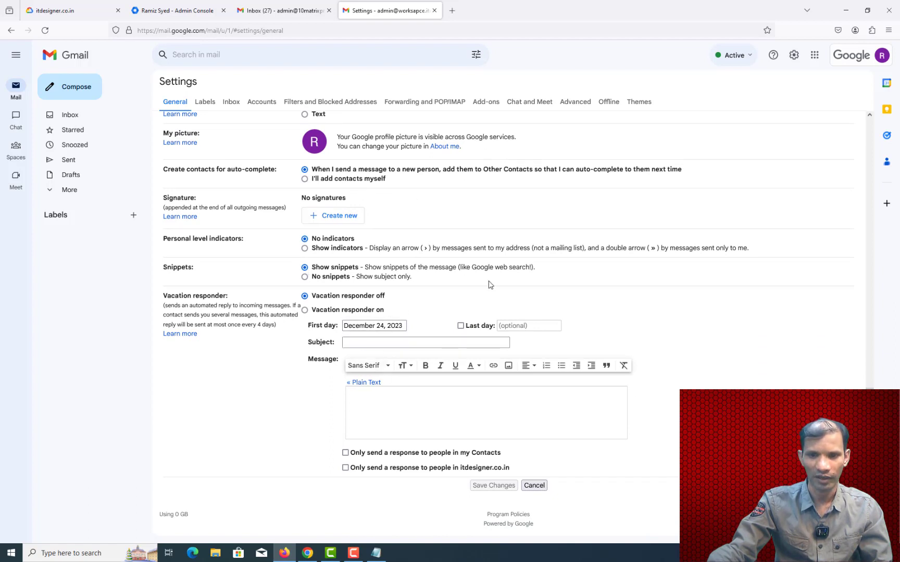
{"action": "scroll", "coordinate": [499, 286], "scroll_direction": "up", "scroll_amount": 2}
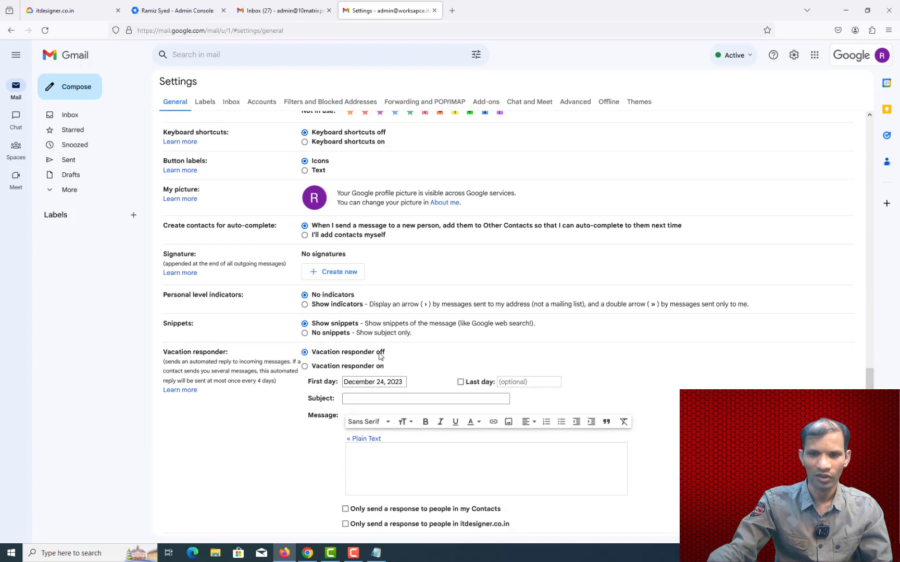
{"action": "scroll", "coordinate": [398, 353], "scroll_direction": "up", "scroll_amount": 2}
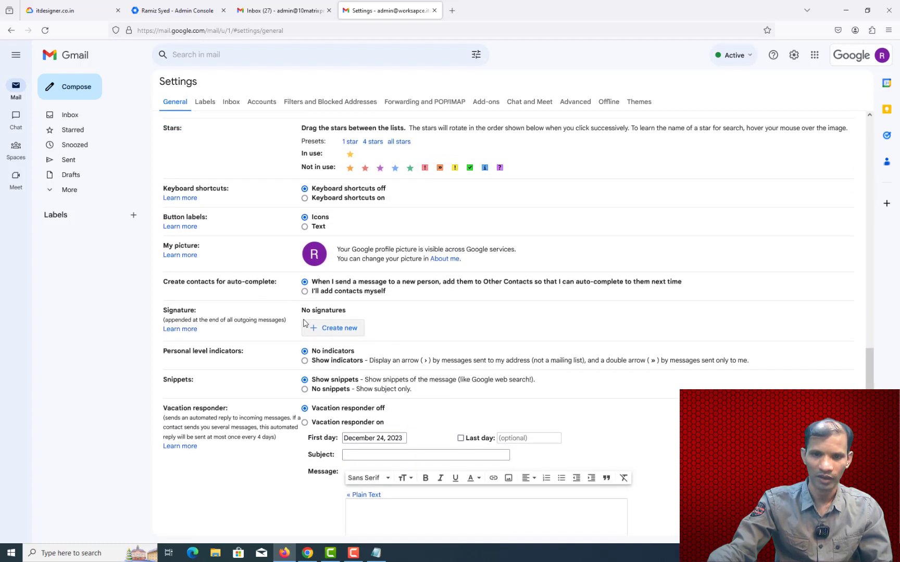
Step: Start a new signature, cancel it, and return to the top of General settings
{"action": "left_click", "coordinate": [345, 329]}
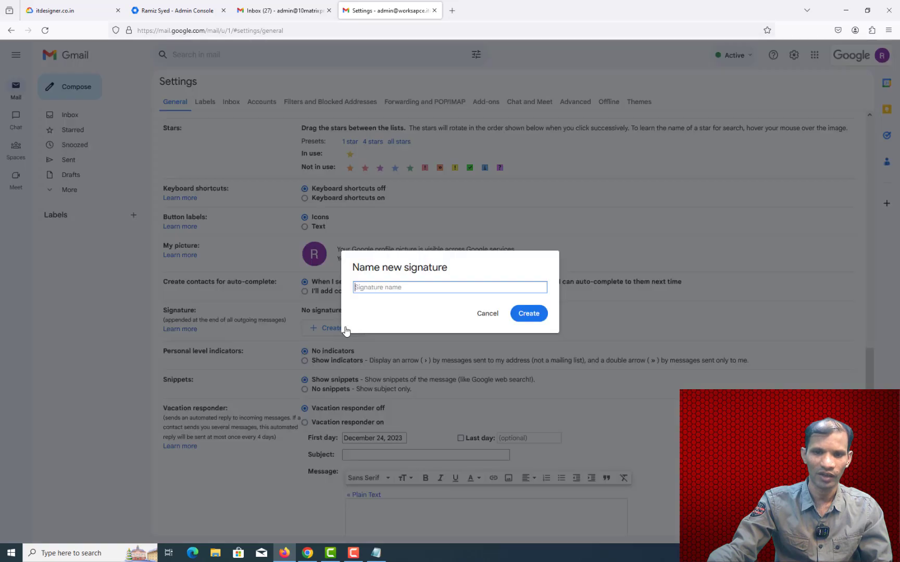
{"action": "left_click", "coordinate": [487, 314]}
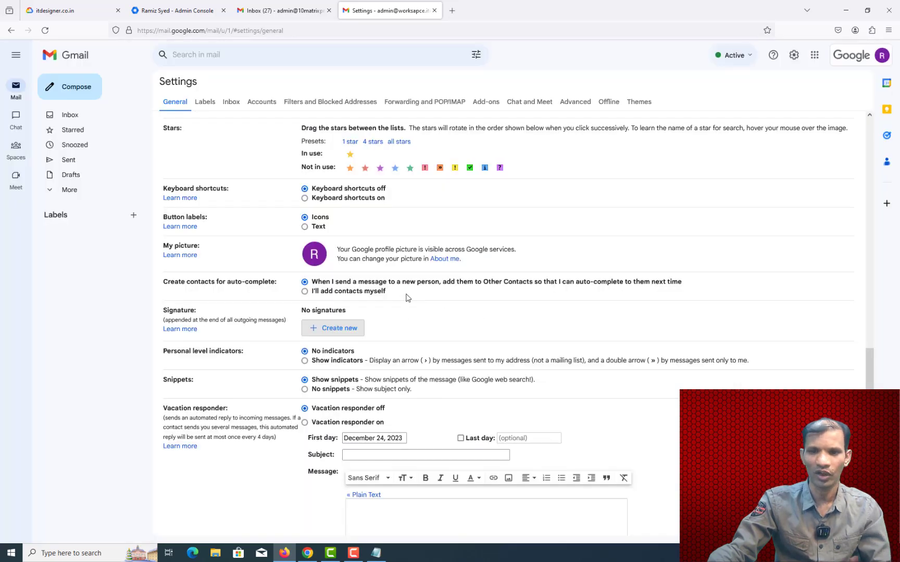
{"action": "scroll", "coordinate": [407, 295], "scroll_direction": "up", "scroll_amount": 12}
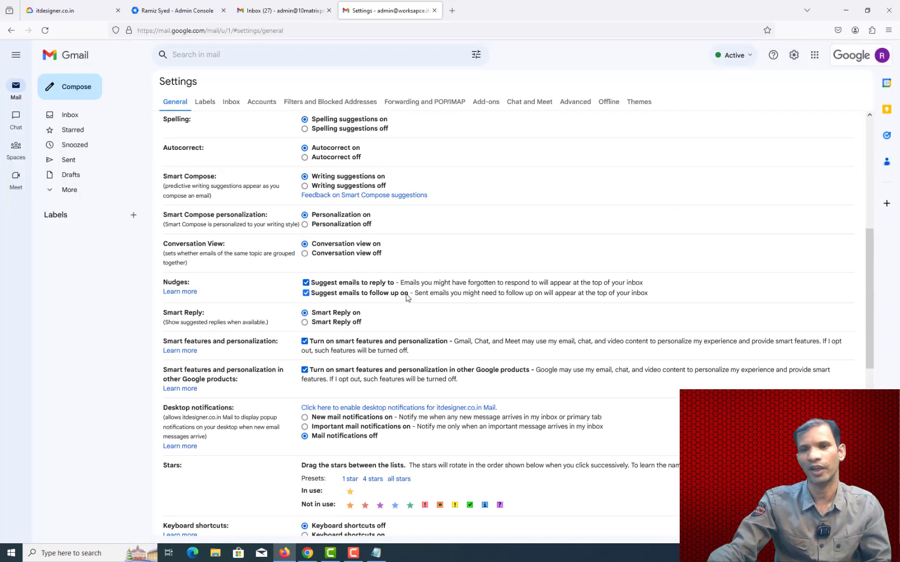
{"action": "scroll", "coordinate": [407, 297], "scroll_direction": "up", "scroll_amount": 4}
{"action": "scroll", "coordinate": [407, 298], "scroll_direction": "up", "scroll_amount": 2}
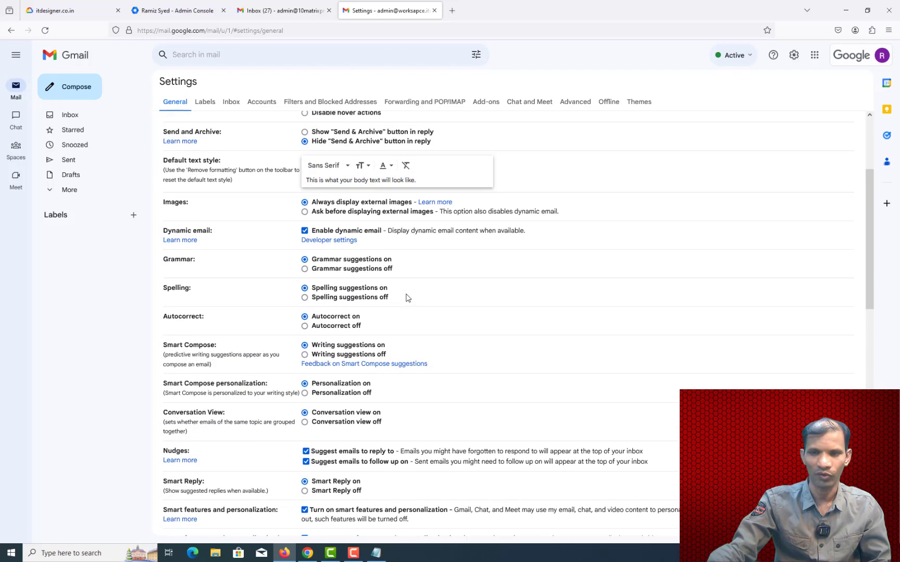
{"action": "scroll", "coordinate": [403, 349], "scroll_direction": "up", "scroll_amount": 5}
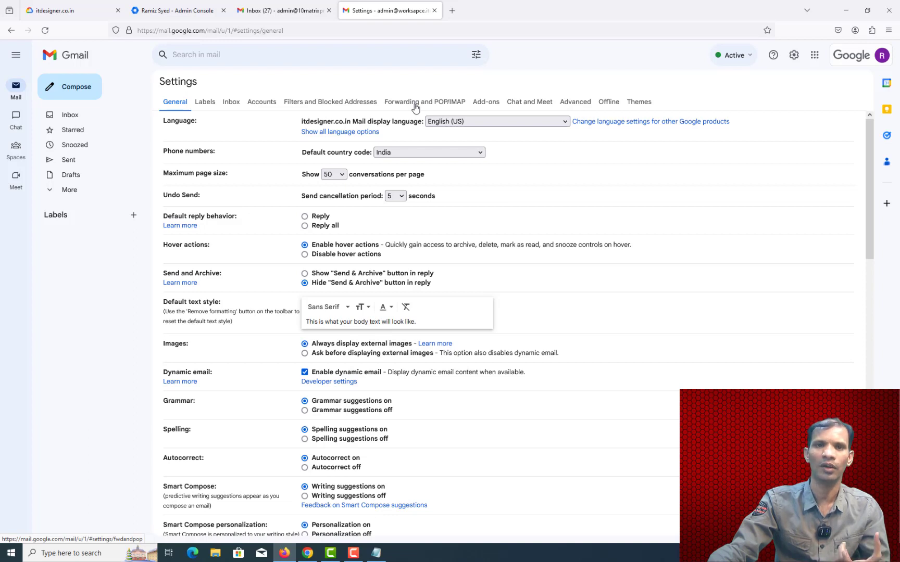
Step: On Forwarding and POP/IMAP, enable POP for all mail and IMAP access, then save
{"action": "left_click", "coordinate": [415, 108]}
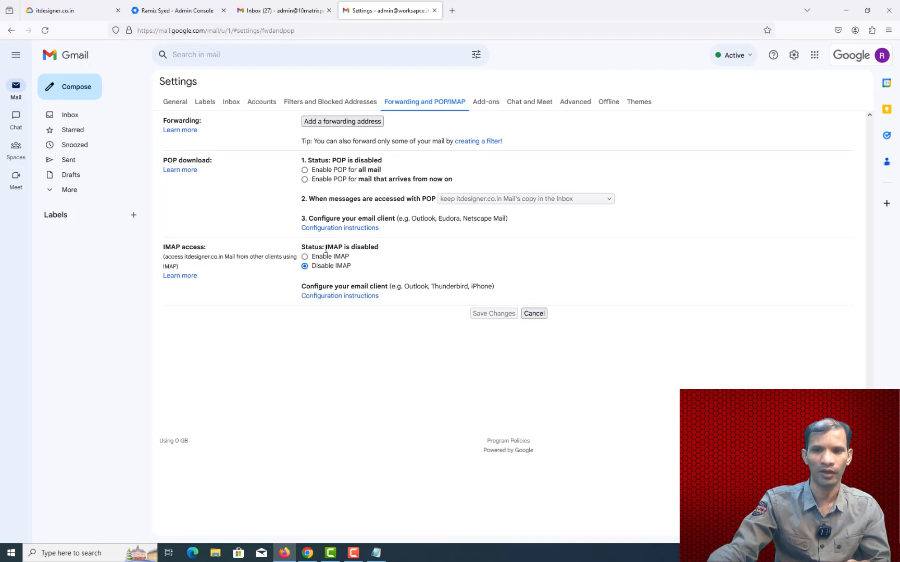
{"action": "left_click", "coordinate": [304, 170]}
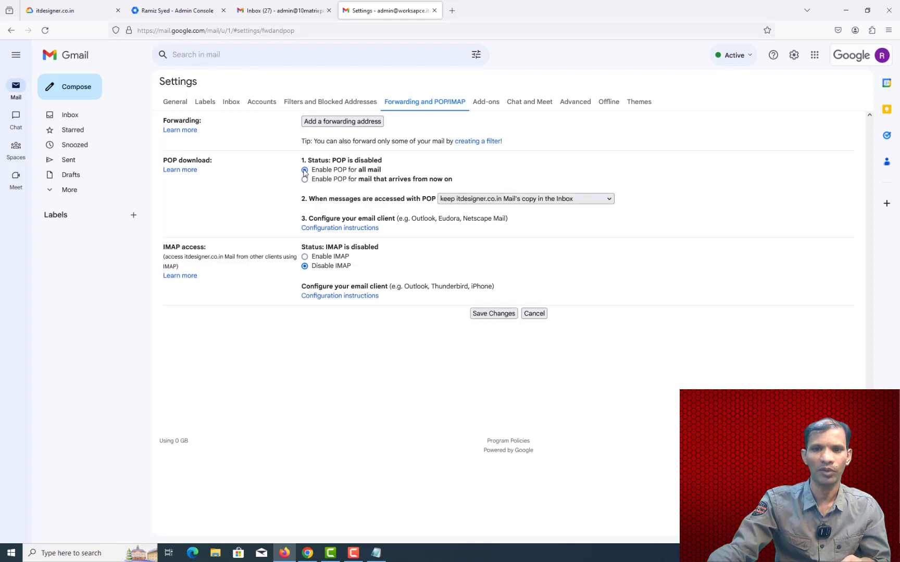
{"action": "left_click", "coordinate": [304, 256]}
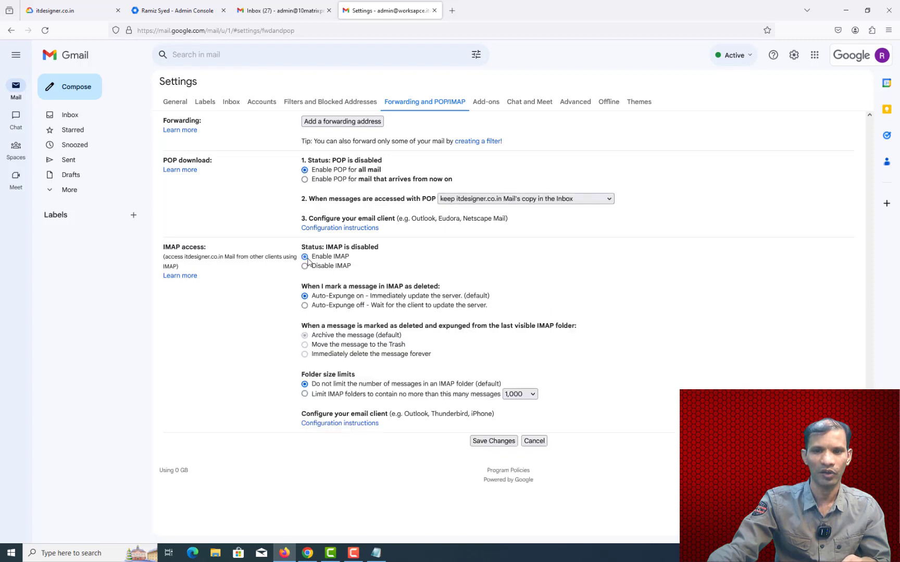
{"action": "left_click", "coordinate": [491, 442]}
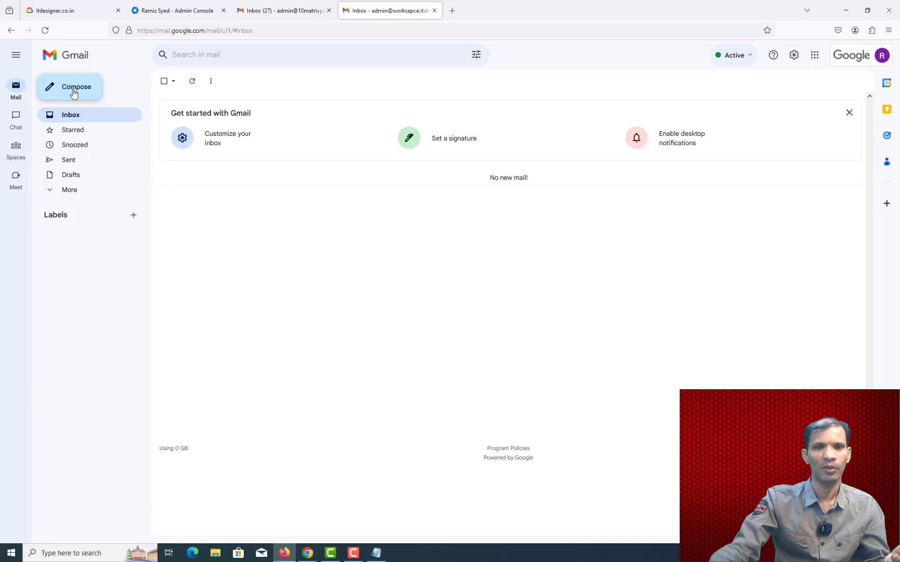
Step: Compose a new message with the From address set to the Sales alias
{"action": "left_click", "coordinate": [74, 93]}
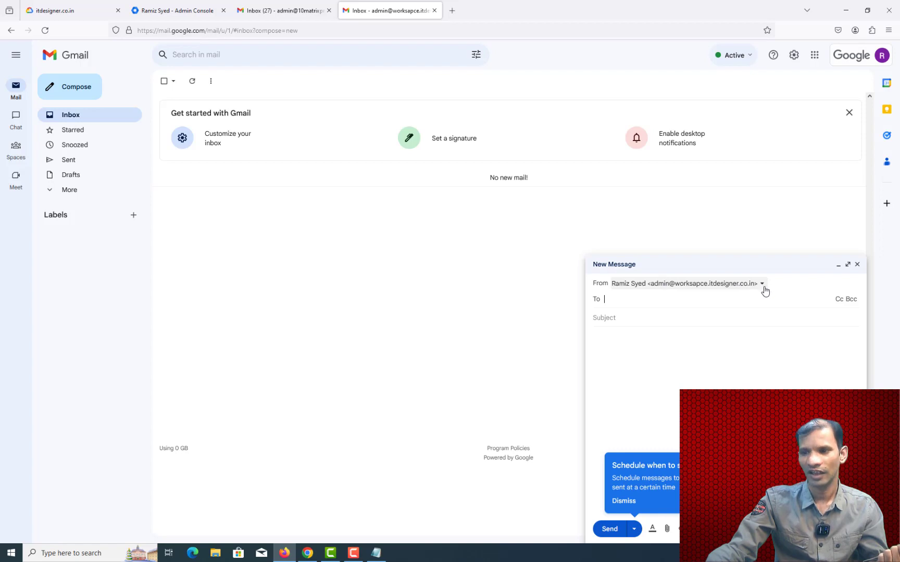
{"action": "left_click", "coordinate": [762, 285]}
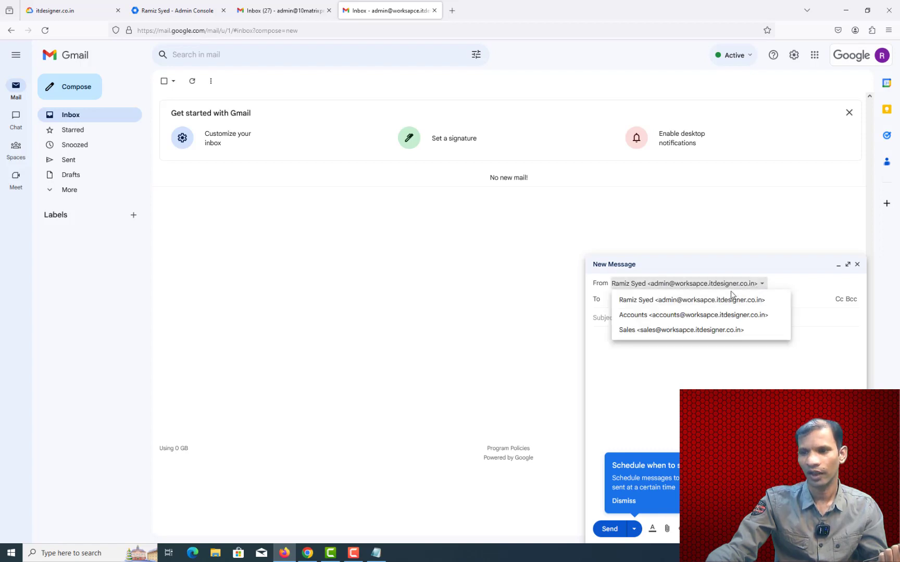
{"action": "left_click", "coordinate": [698, 316]}
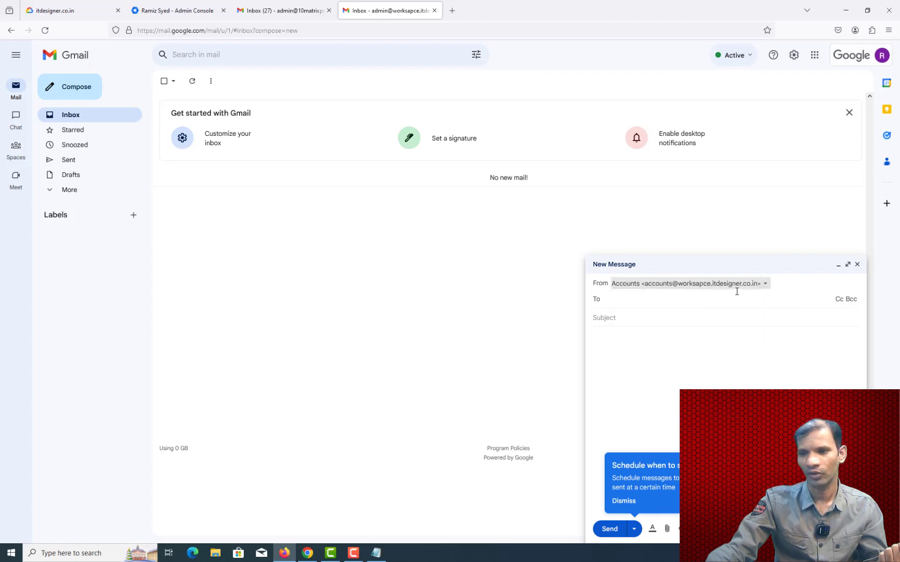
{"action": "left_click", "coordinate": [764, 286]}
{"action": "left_click", "coordinate": [737, 331]}
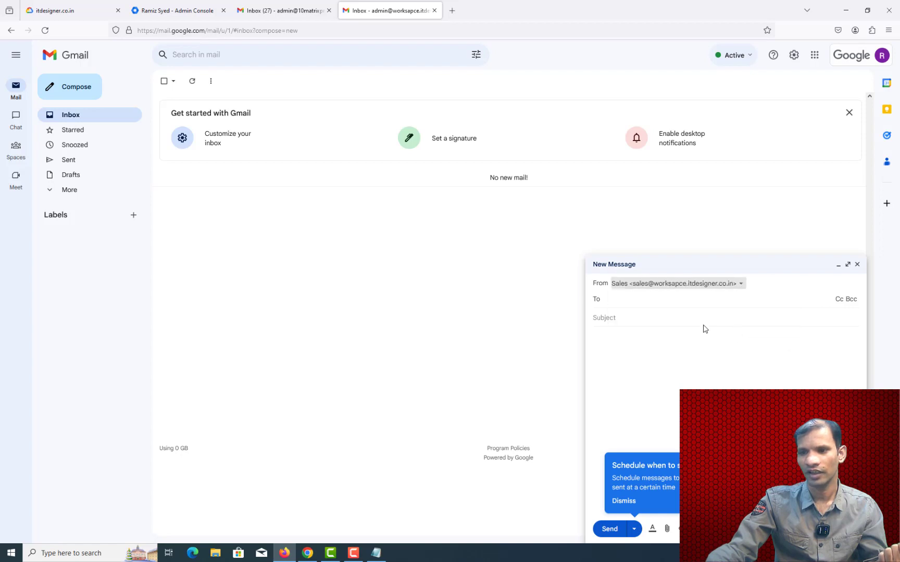
{"action": "left_click", "coordinate": [639, 305]}
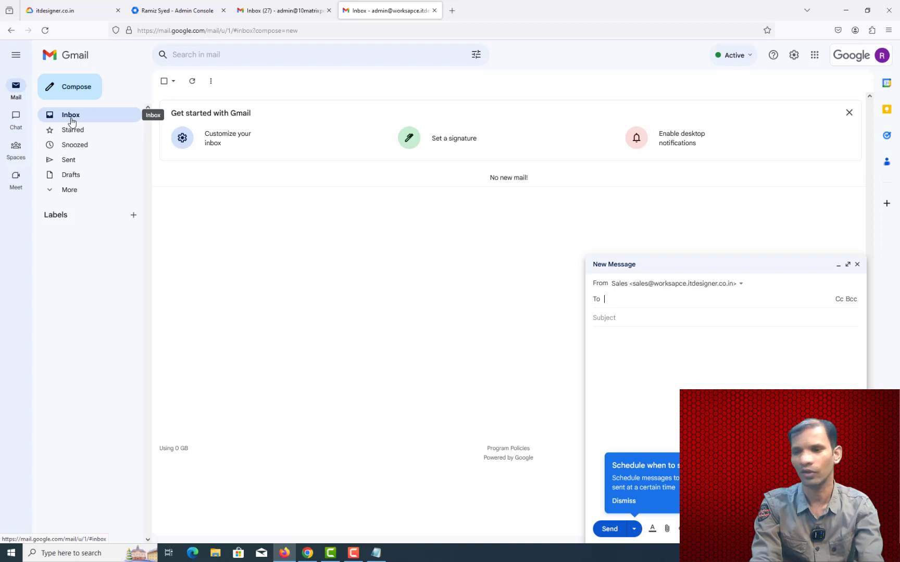
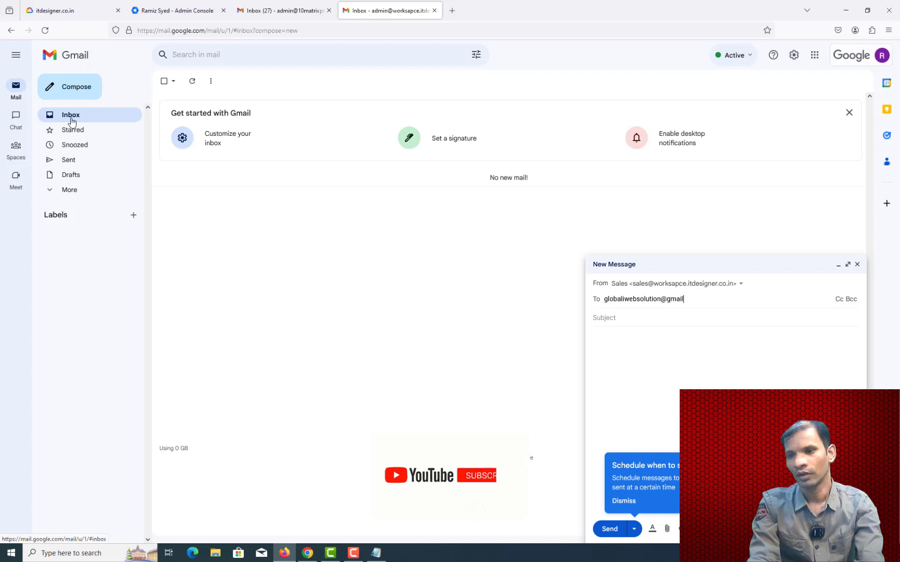
Step: Send 'Test' saying 'Hello Web' to the external contact, verify it in Sent, then return to the inbox
{"action": "key", "text": "Tab"}
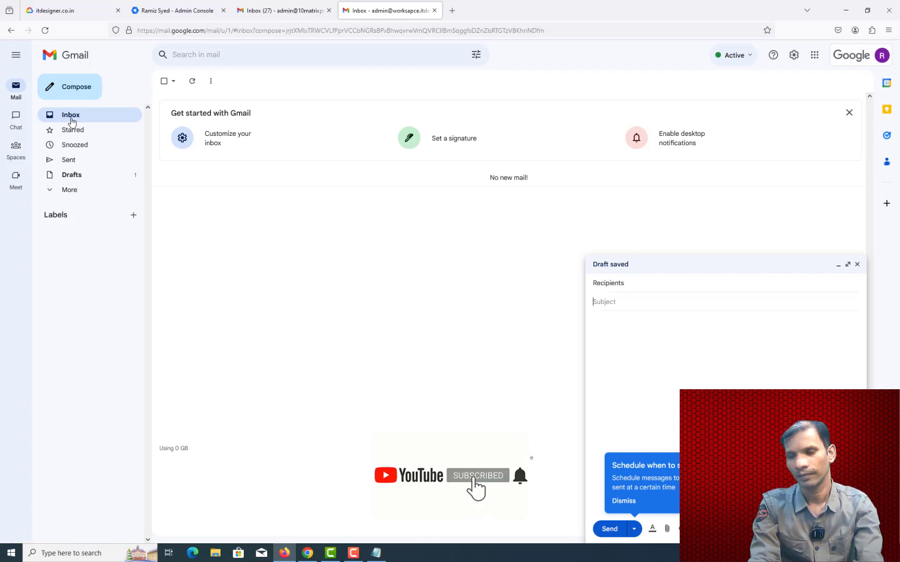
{"action": "type", "text": "Tes"}
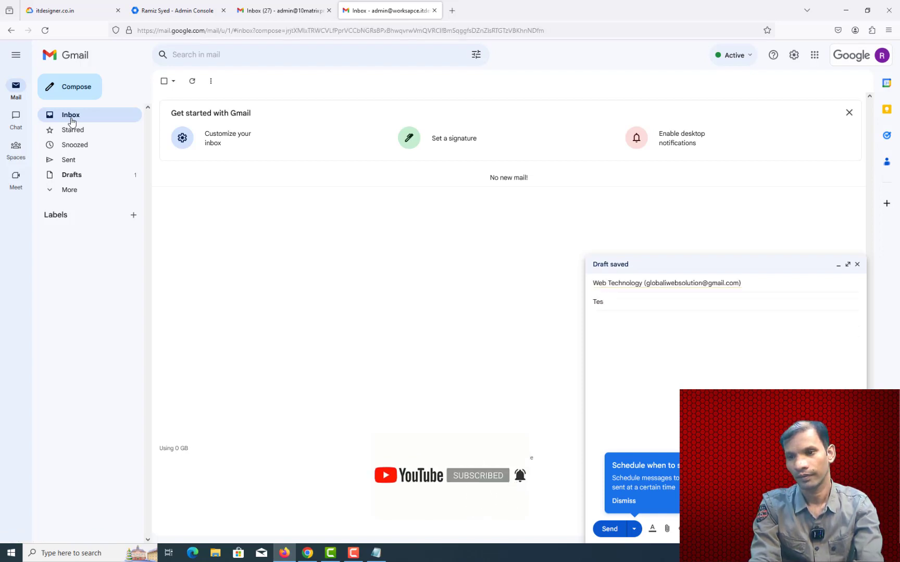
{"action": "type", "text": "t"}
{"action": "key", "text": "Tab"}
{"action": "type", "text": "Hello"}
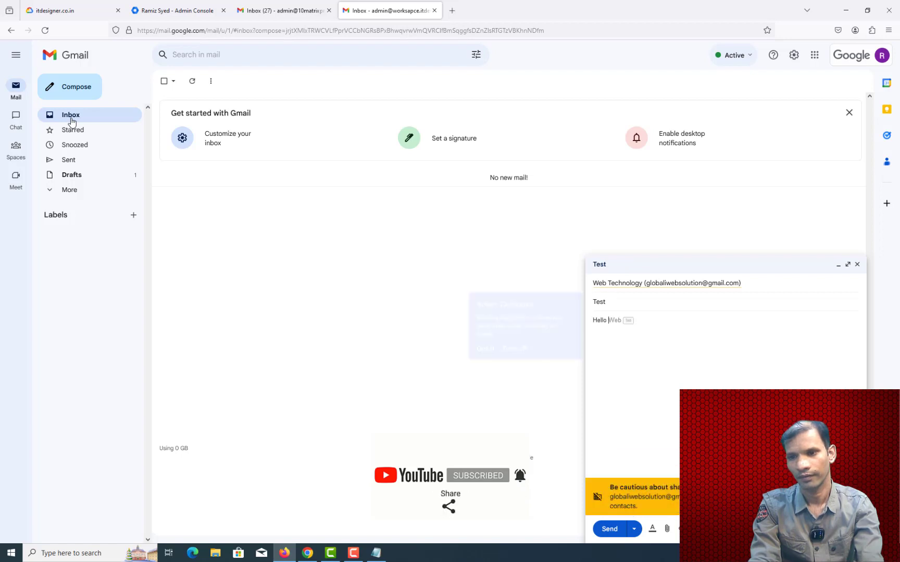
{"action": "key", "text": "Tab"}
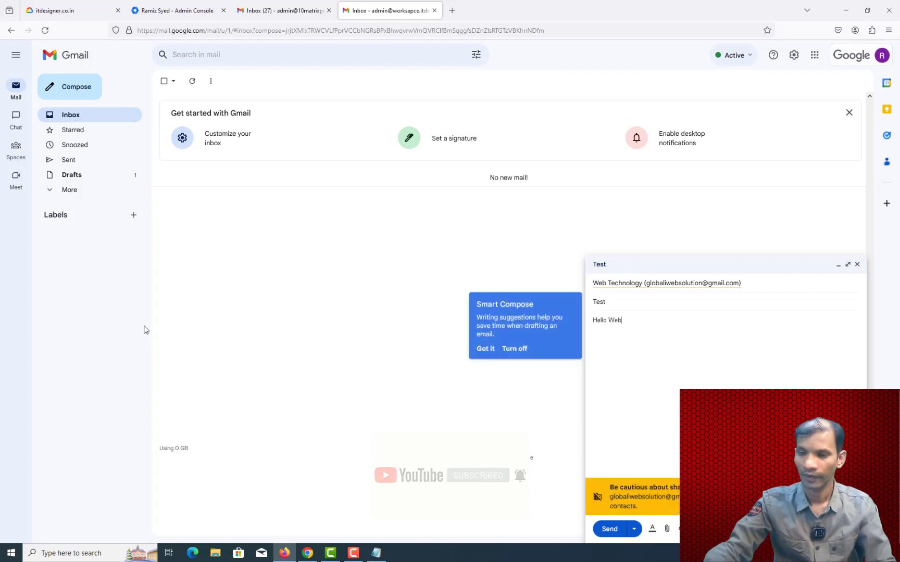
{"action": "left_click", "coordinate": [612, 530]}
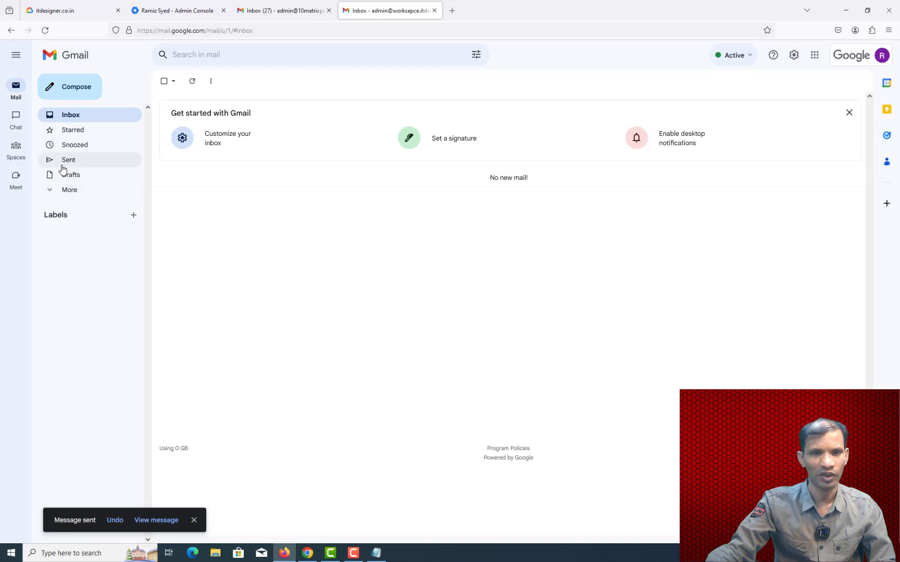
{"action": "left_click", "coordinate": [62, 166]}
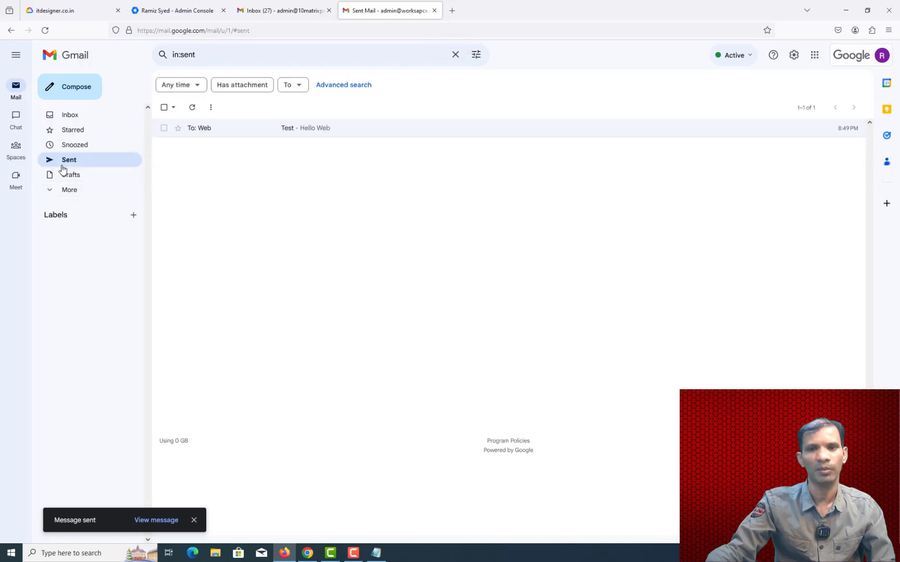
{"action": "left_click", "coordinate": [71, 115]}
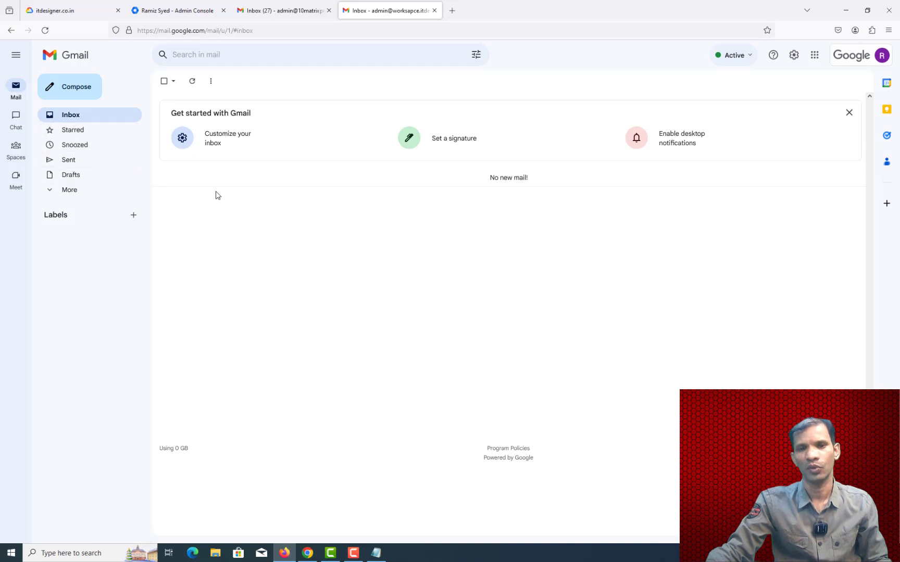
Step: Open the Test reply, confirm it was addressed to the sales alias, then return to Admin Console
{"action": "left_click", "coordinate": [72, 122]}
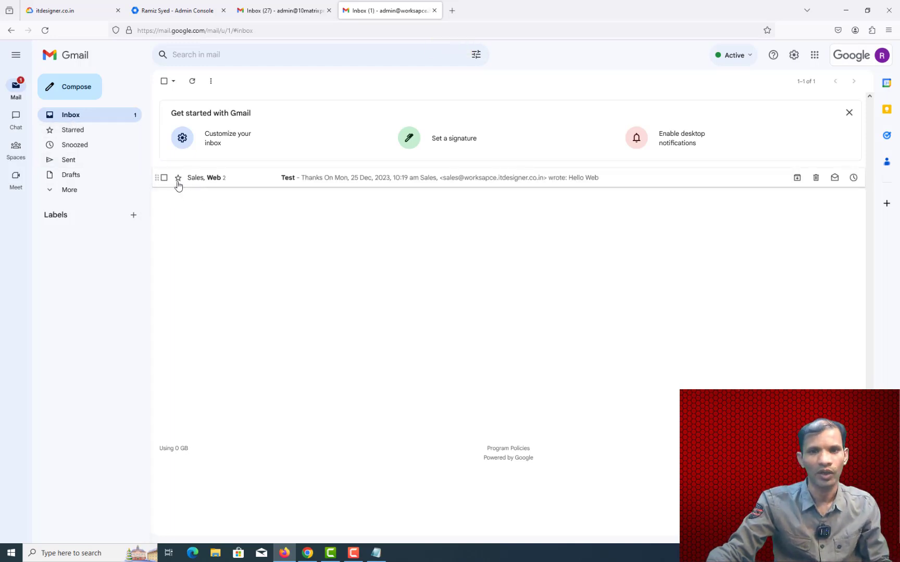
{"action": "left_click", "coordinate": [290, 180]}
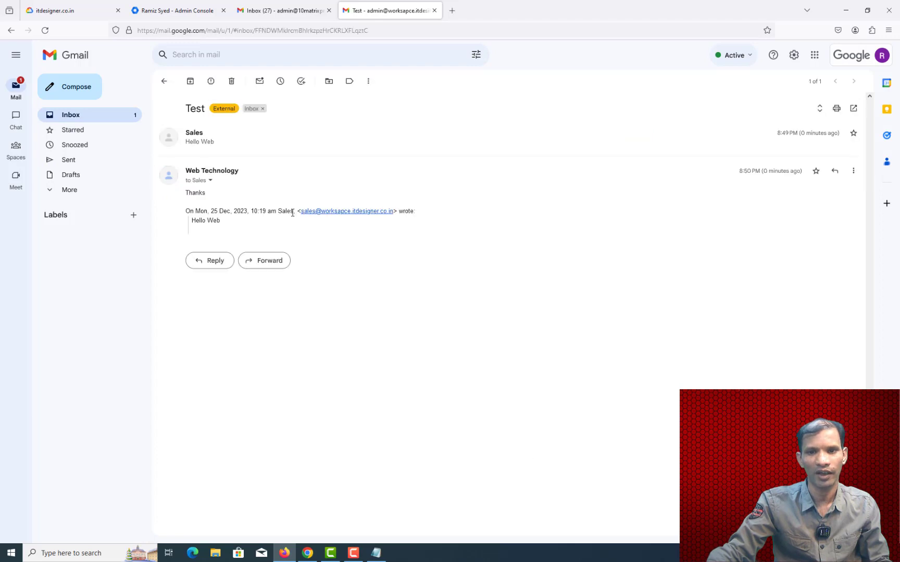
{"action": "left_click", "coordinate": [210, 181]}
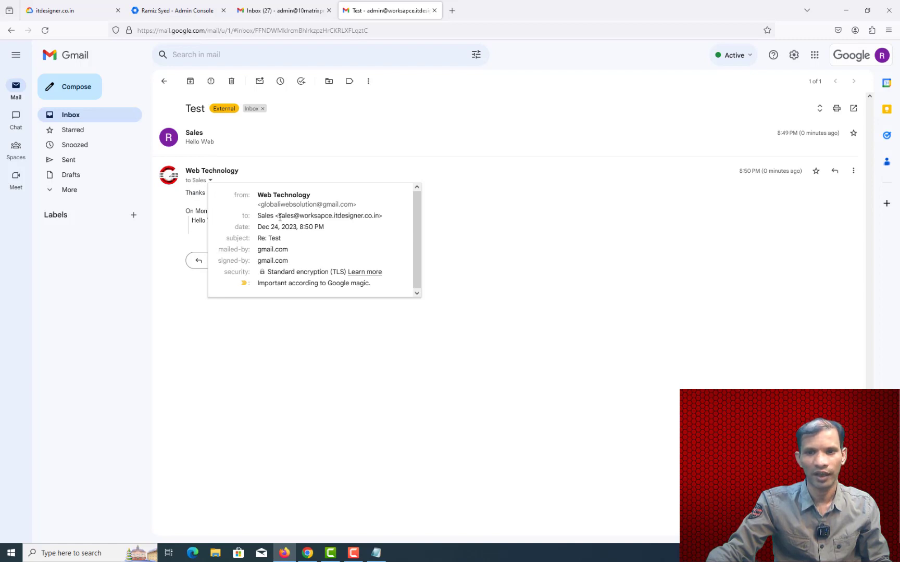
{"action": "left_click_drag", "start_coordinate": [279, 216], "coordinate": [312, 218]}
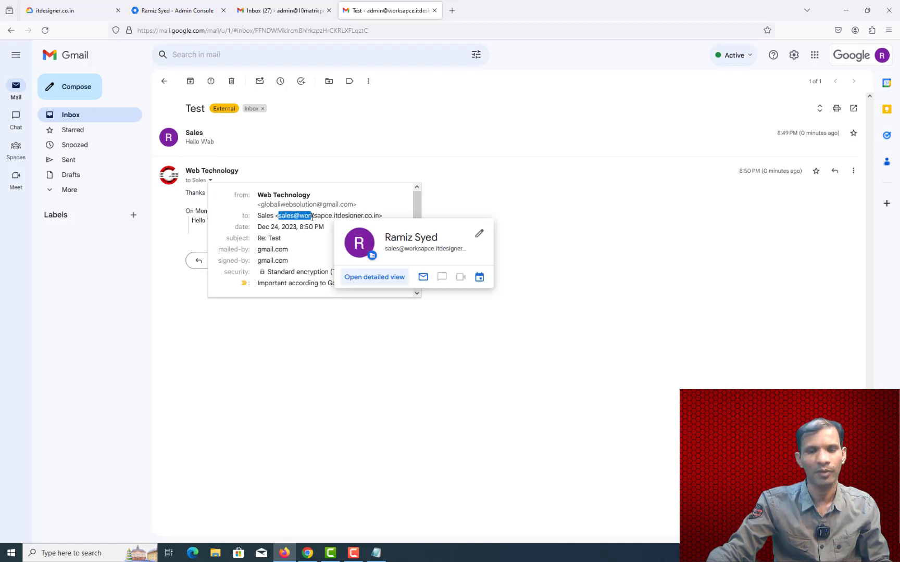
{"action": "left_click", "coordinate": [510, 197]}
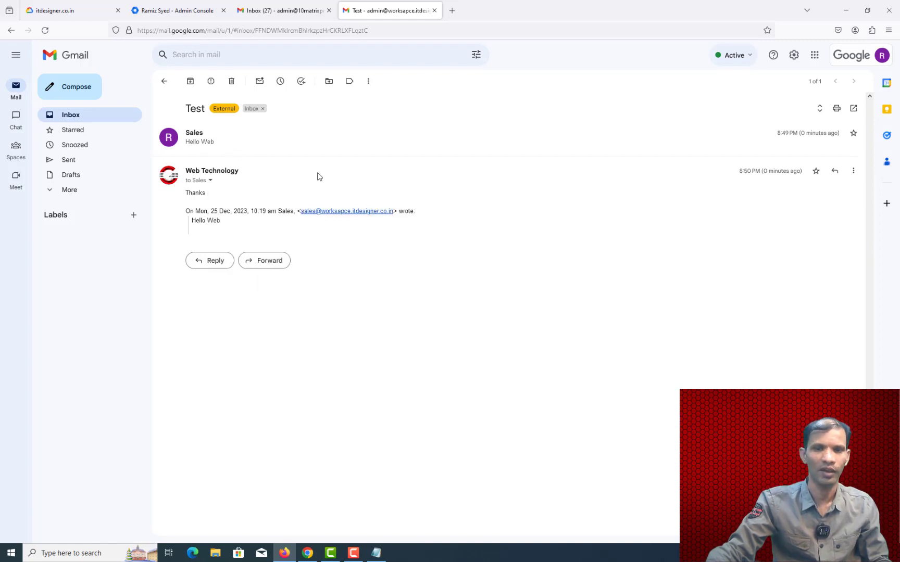
{"action": "left_click", "coordinate": [162, 9]}
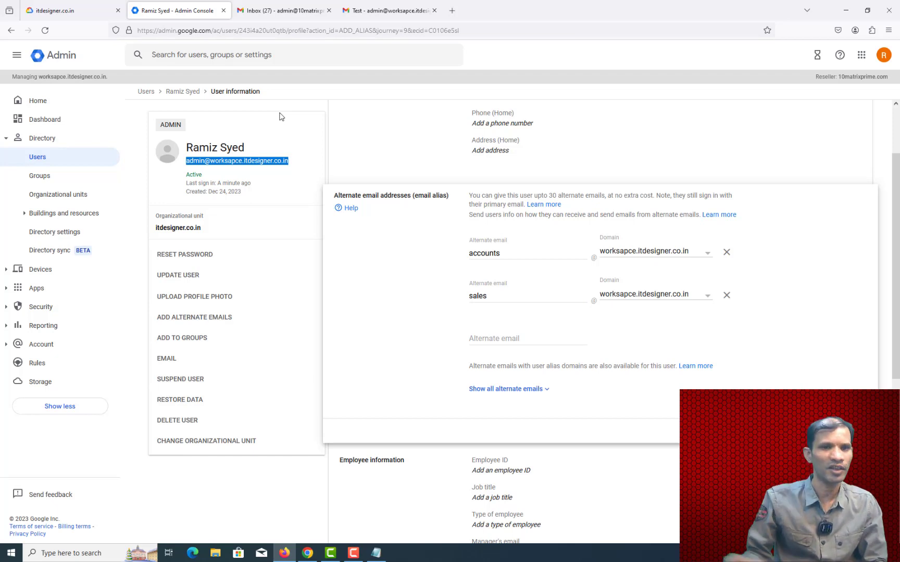
{"action": "left_click", "coordinate": [10, 138]}
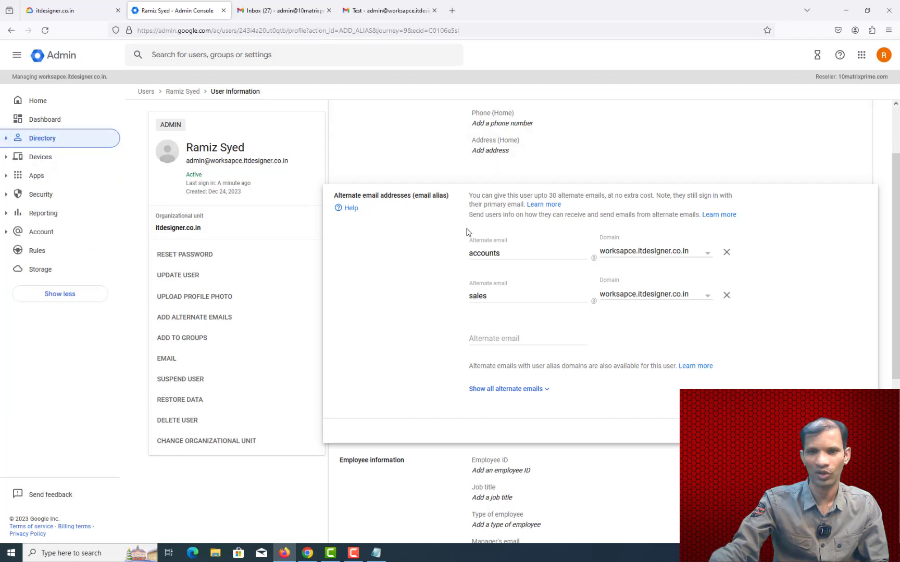
{"action": "scroll", "coordinate": [518, 271], "scroll_direction": "down", "scroll_amount": 5}
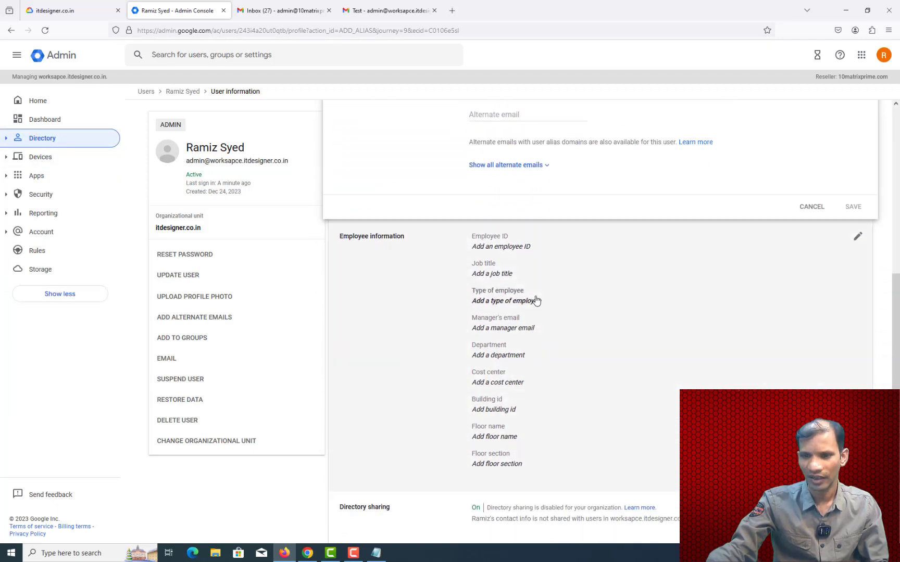
{"action": "scroll", "coordinate": [536, 300], "scroll_direction": "down", "scroll_amount": 1}
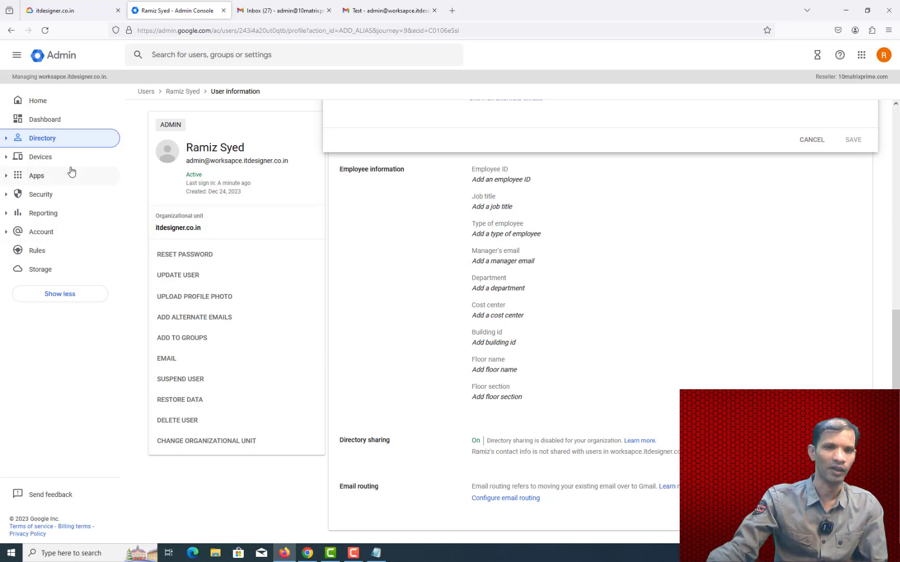
{"action": "left_click", "coordinate": [32, 159]}
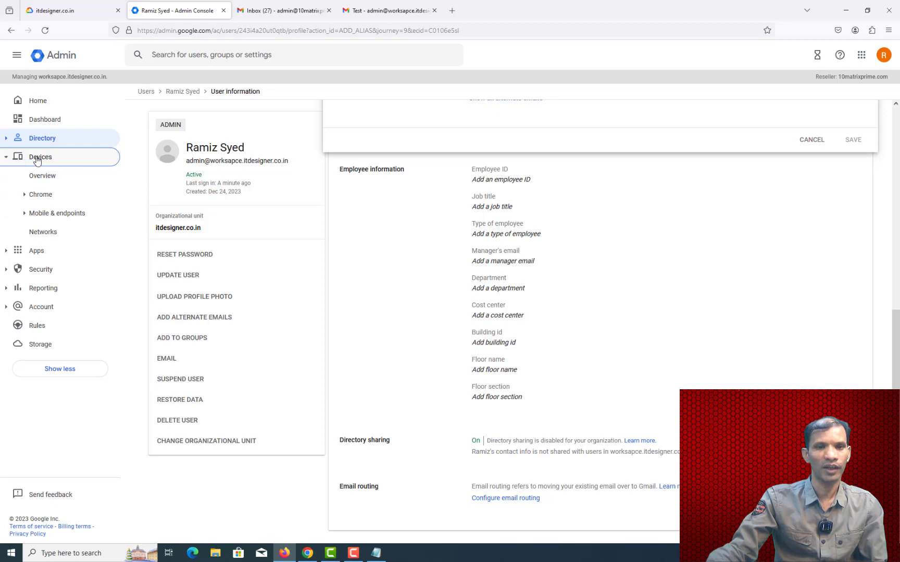
Step: Open Devices > Overview and expand the Apps section in the sidebar
{"action": "left_click", "coordinate": [42, 179]}
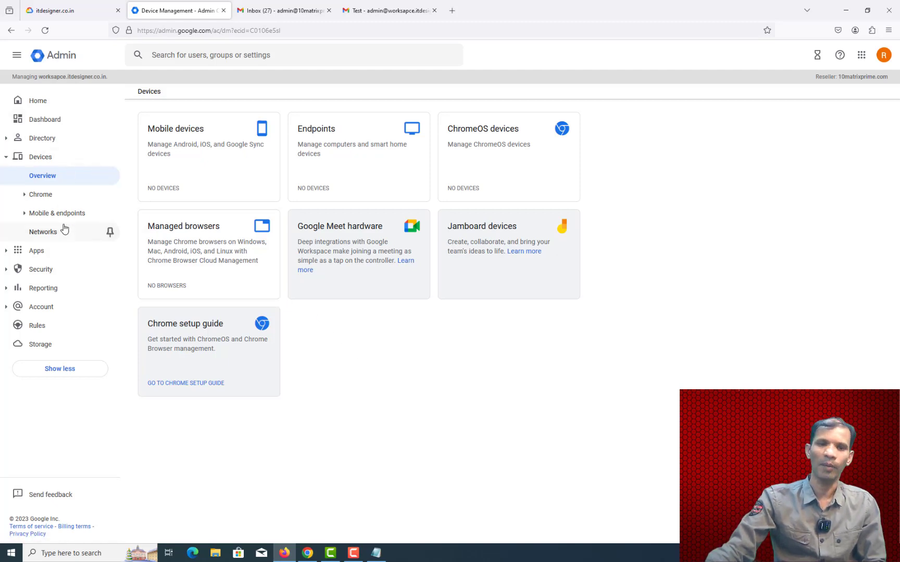
{"action": "left_click", "coordinate": [38, 252]}
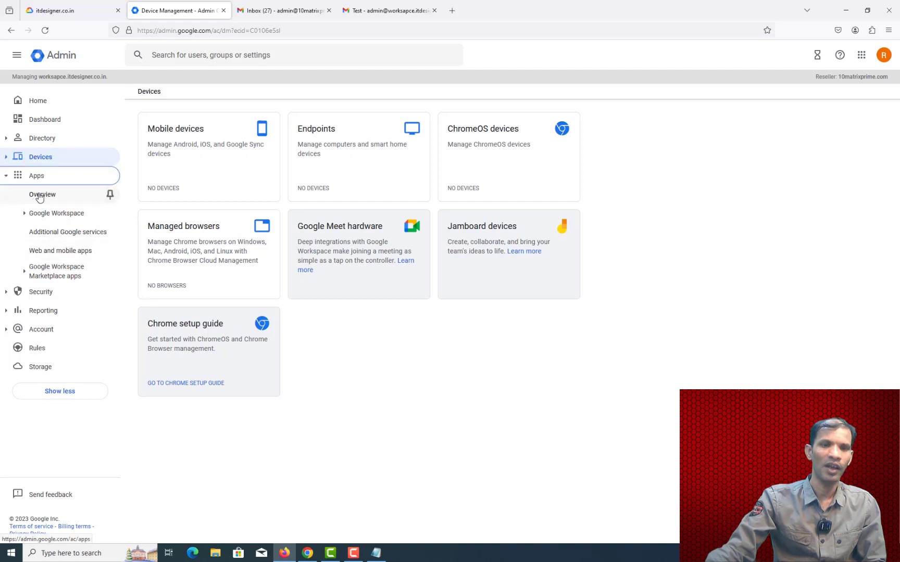
Step: Go to Apps > Overview and open the Google Workspace service status list
{"action": "left_click", "coordinate": [41, 195]}
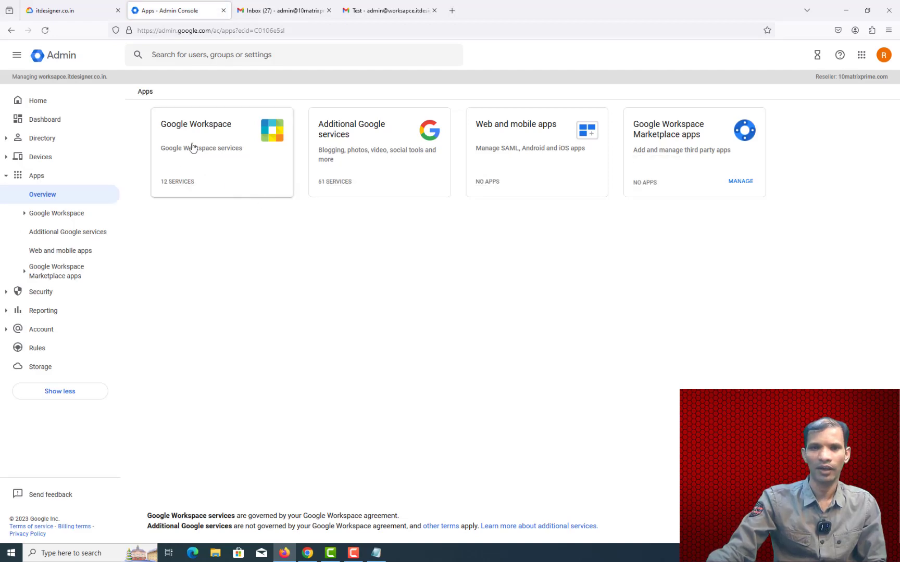
{"action": "left_click", "coordinate": [25, 215]}
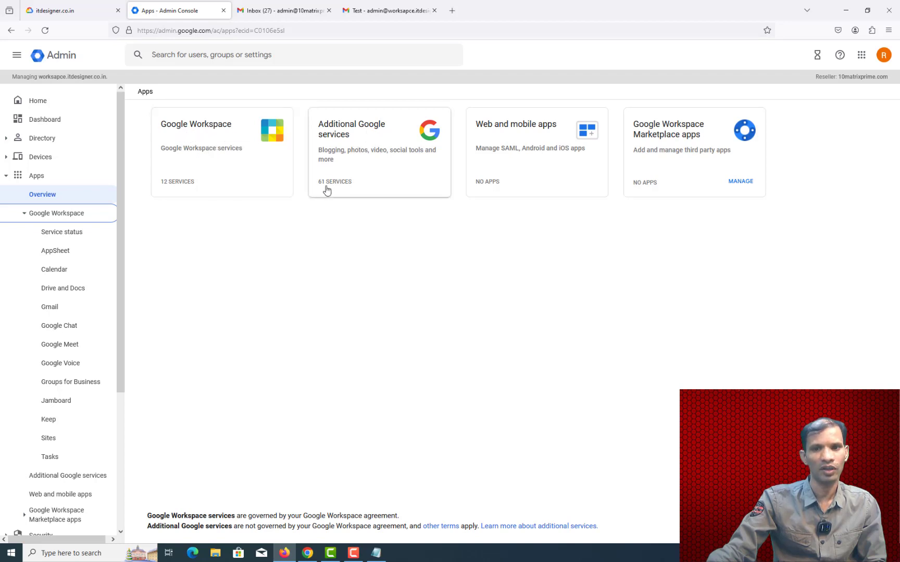
{"action": "left_click", "coordinate": [223, 140]}
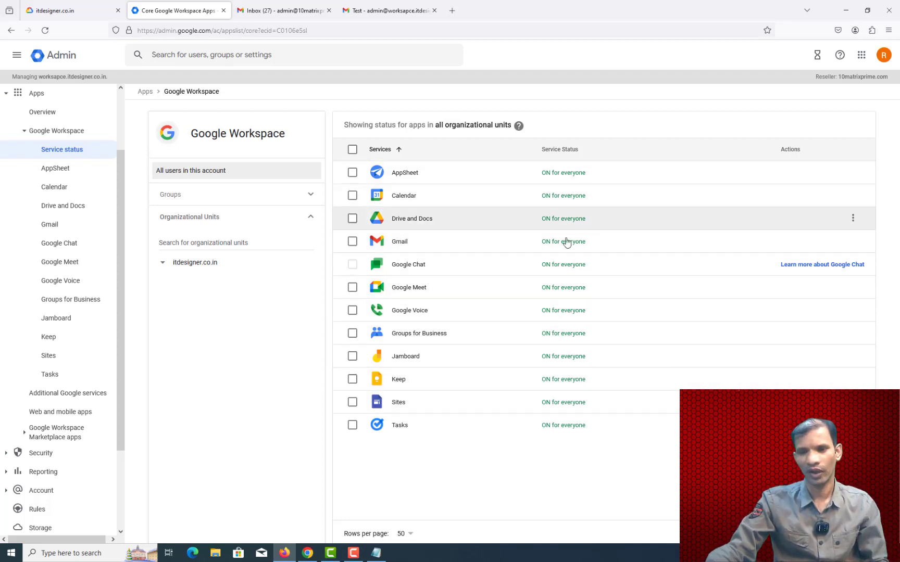
Step: Turn off Jamboard, Keep and Sites for everyone
{"action": "left_click", "coordinate": [351, 357]}
{"action": "left_click", "coordinate": [352, 379]}
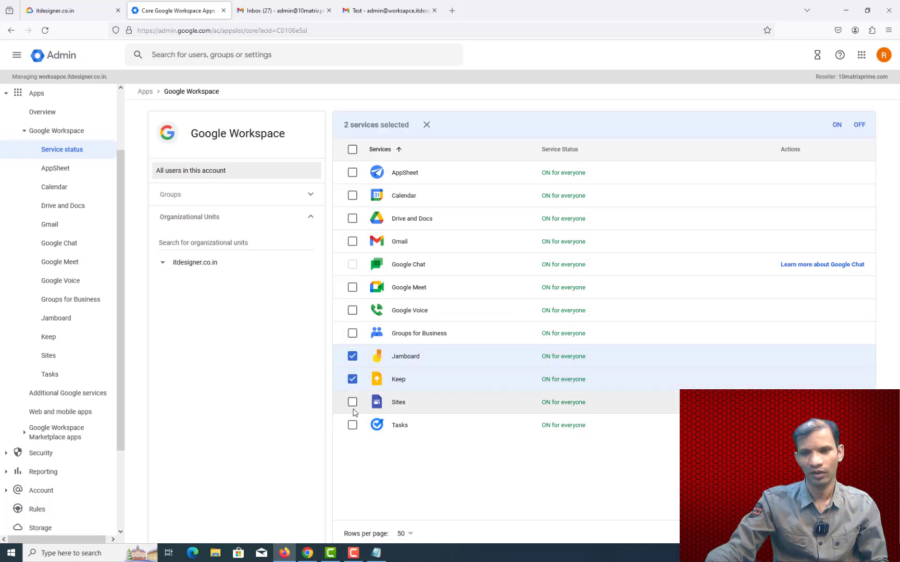
{"action": "left_click", "coordinate": [353, 403]}
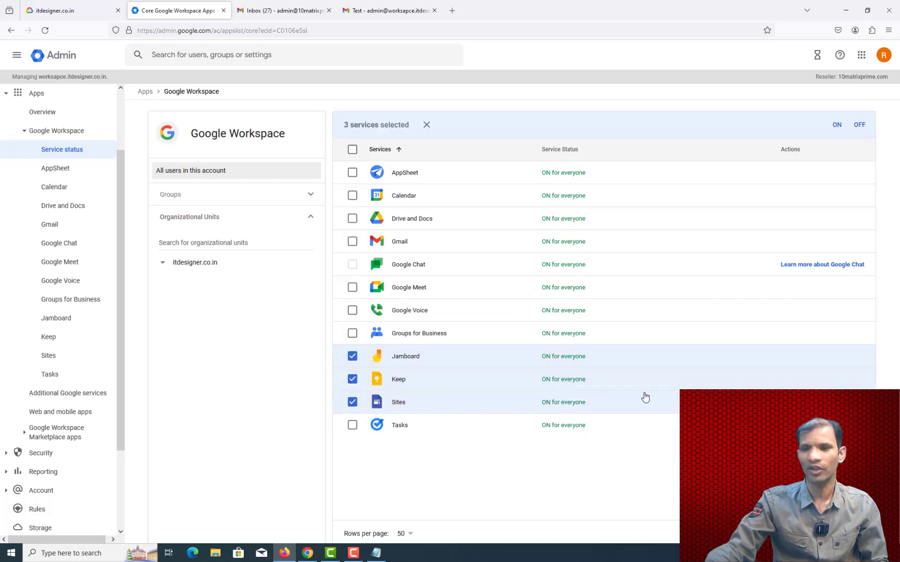
{"action": "left_click", "coordinate": [859, 133]}
{"action": "left_click", "coordinate": [533, 348]}
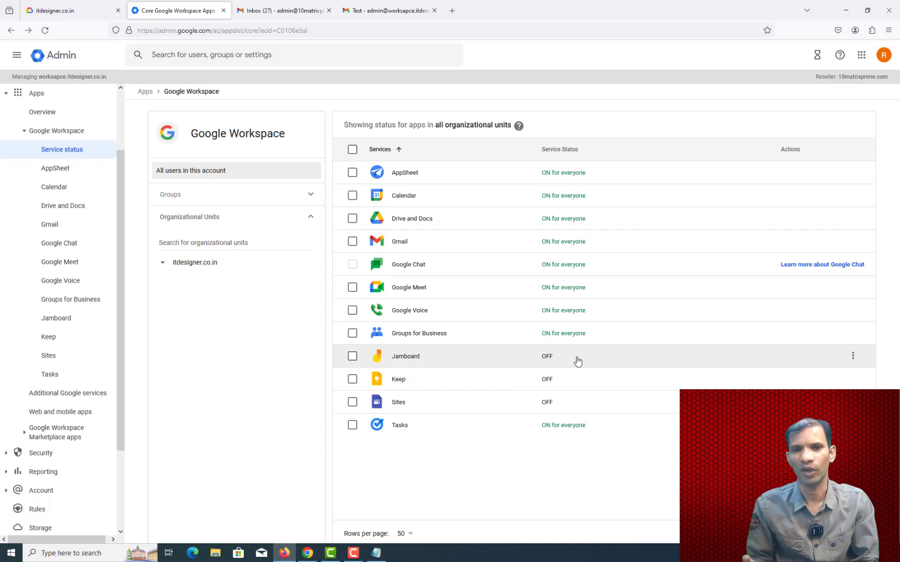
{"action": "scroll", "coordinate": [111, 168], "scroll_direction": "up", "scroll_amount": 3}
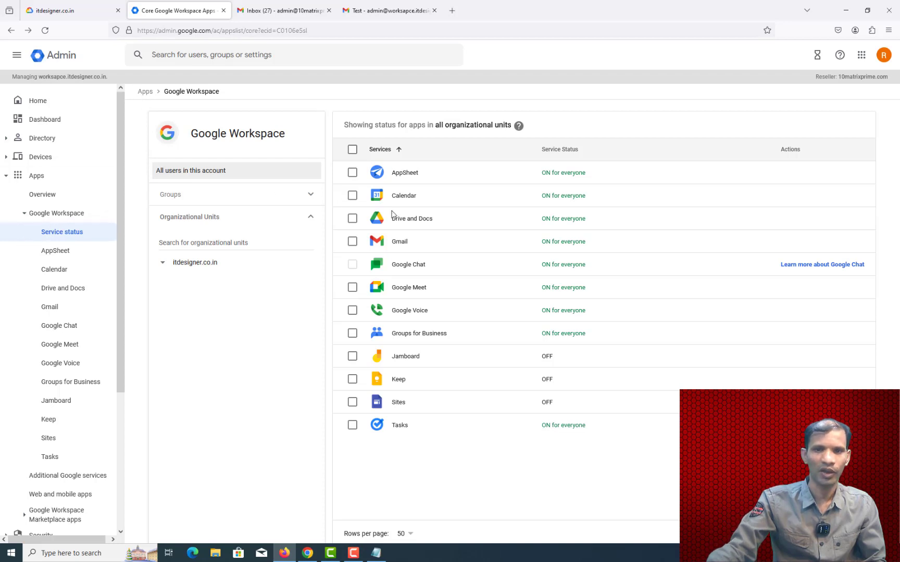
Step: In Additional Google services, turn Google Photos off for everyone
{"action": "left_click", "coordinate": [144, 93]}
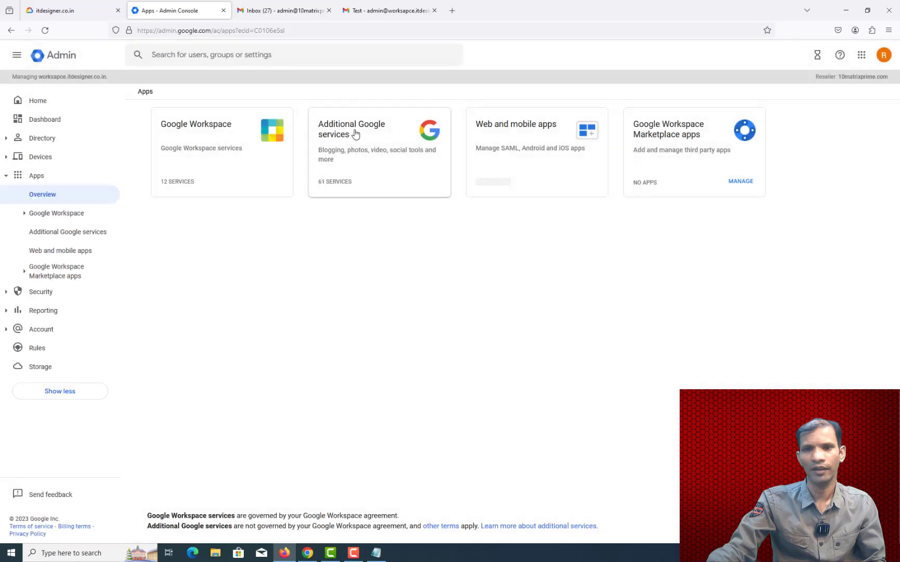
{"action": "left_click", "coordinate": [355, 135]}
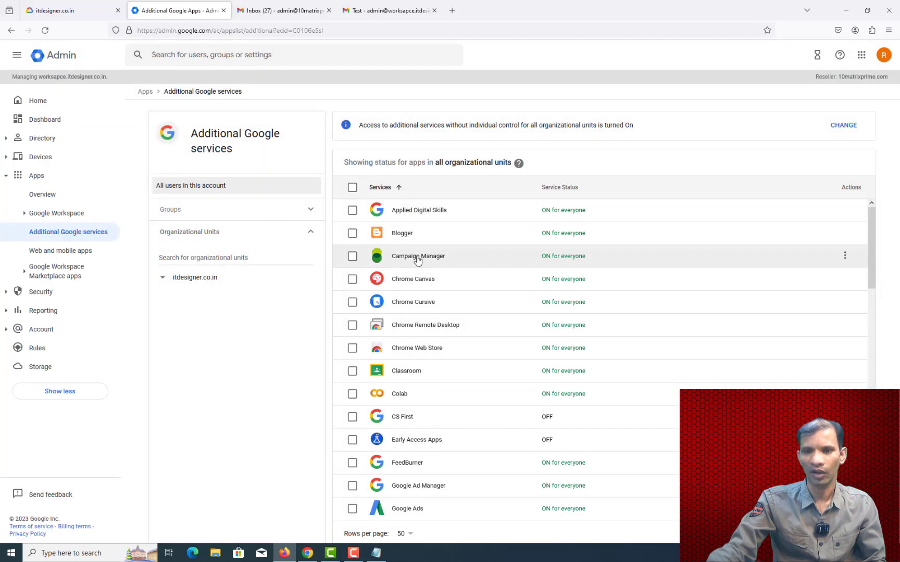
{"action": "scroll", "coordinate": [466, 261], "scroll_direction": "down", "scroll_amount": 4}
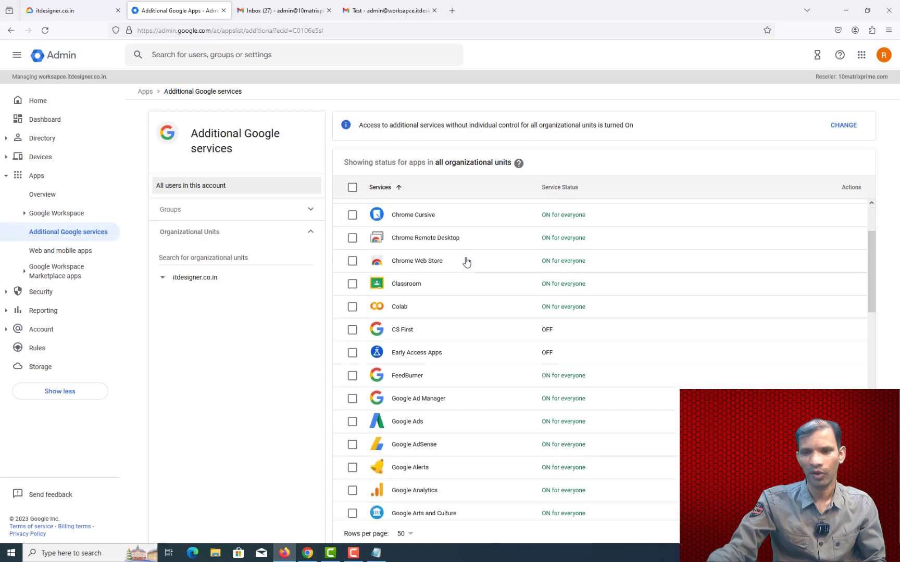
{"action": "scroll", "coordinate": [466, 261], "scroll_direction": "down", "scroll_amount": 5}
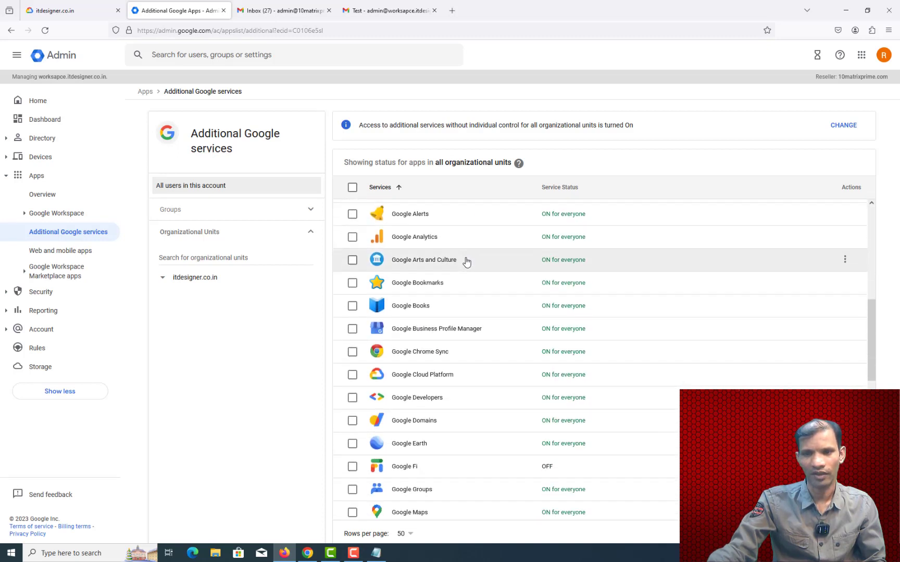
{"action": "scroll", "coordinate": [466, 260], "scroll_direction": "down", "scroll_amount": 6}
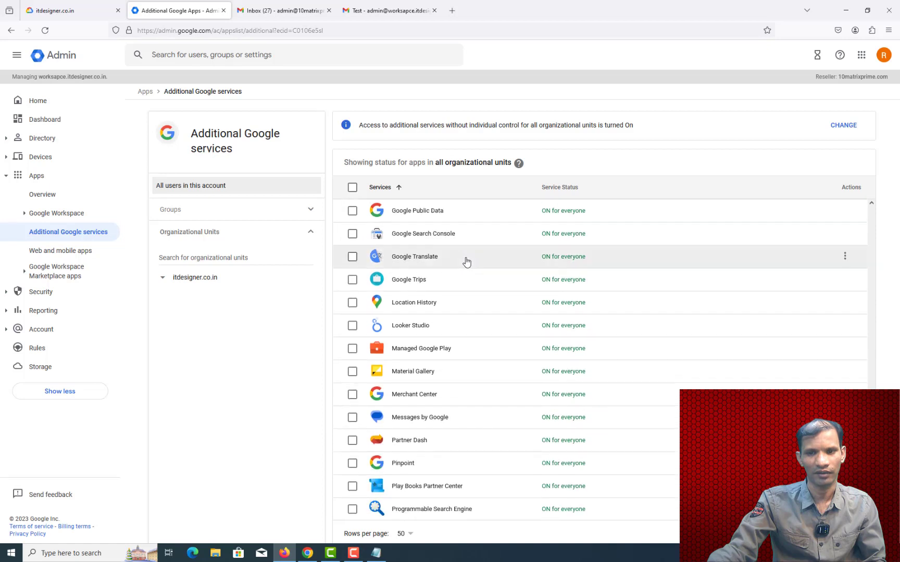
{"action": "scroll", "coordinate": [466, 261], "scroll_direction": "up", "scroll_amount": 3}
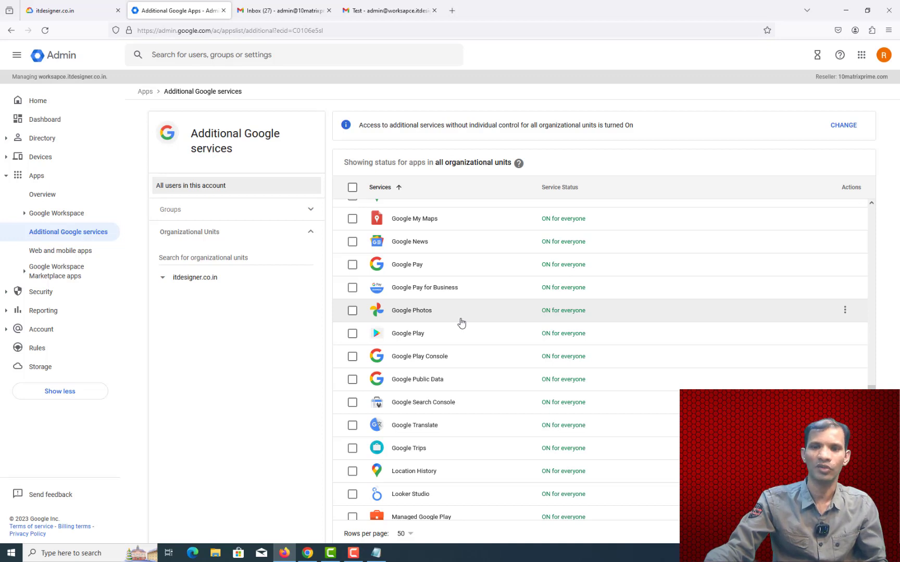
{"action": "left_click", "coordinate": [353, 311]}
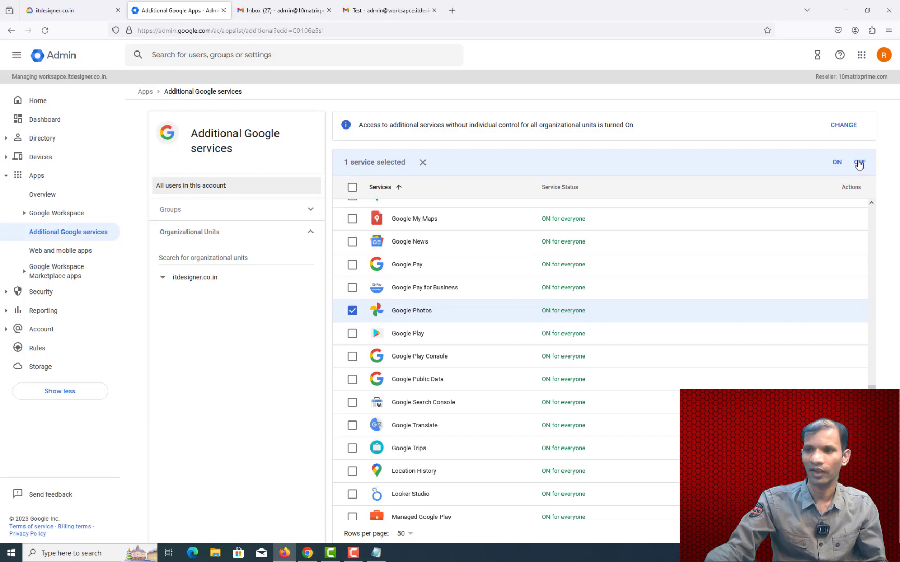
{"action": "left_click", "coordinate": [859, 163]}
{"action": "left_click", "coordinate": [532, 340]}
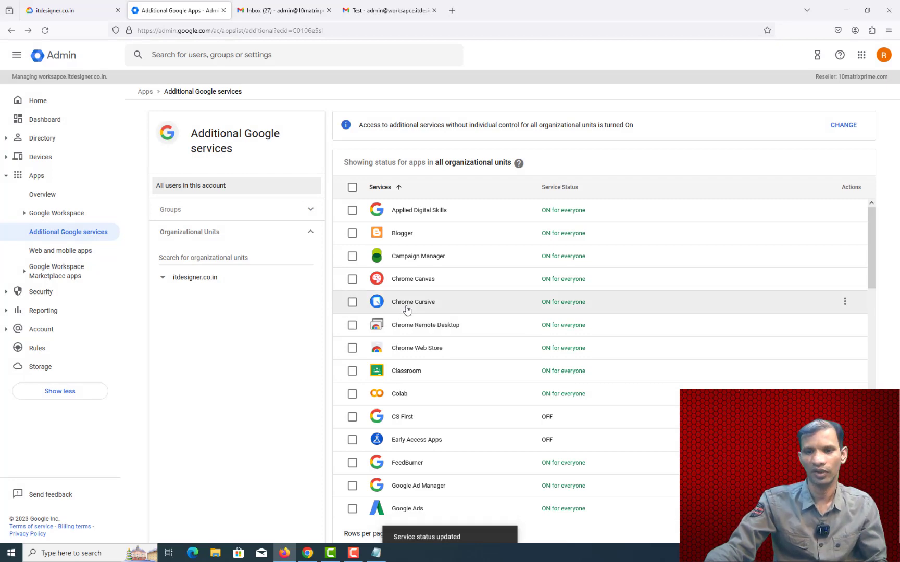
Step: Scroll the Additional Google services list and go back to the Apps overview
{"action": "scroll", "coordinate": [417, 373], "scroll_direction": "down", "scroll_amount": 1}
{"action": "scroll", "coordinate": [418, 372], "scroll_direction": "down", "scroll_amount": 5}
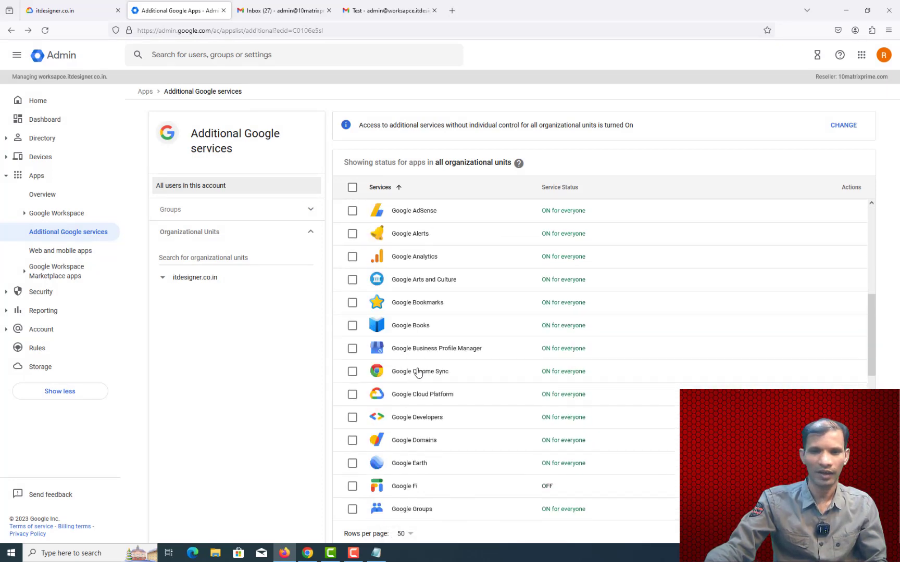
{"action": "scroll", "coordinate": [417, 372], "scroll_direction": "down", "scroll_amount": 10}
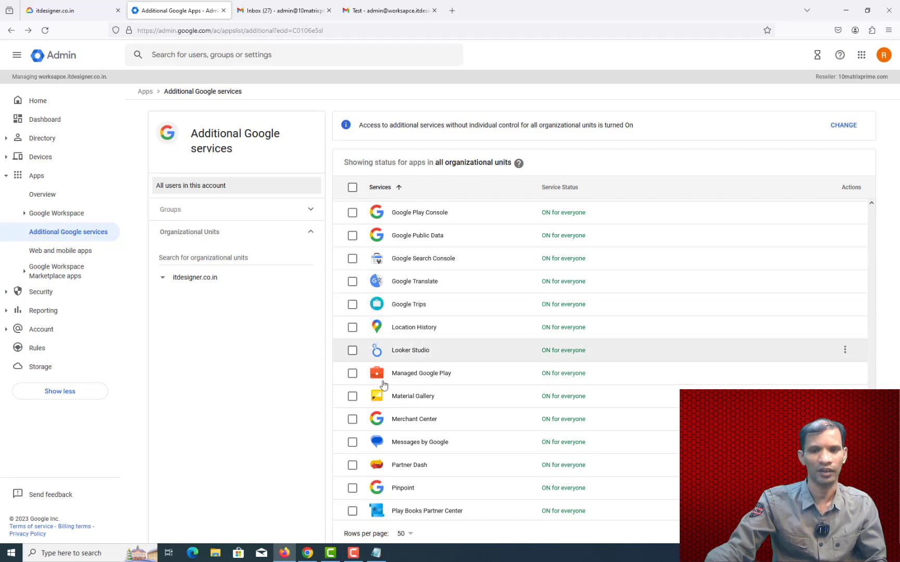
{"action": "scroll", "coordinate": [411, 349], "scroll_direction": "up", "scroll_amount": 1}
{"action": "left_click", "coordinate": [146, 92]}
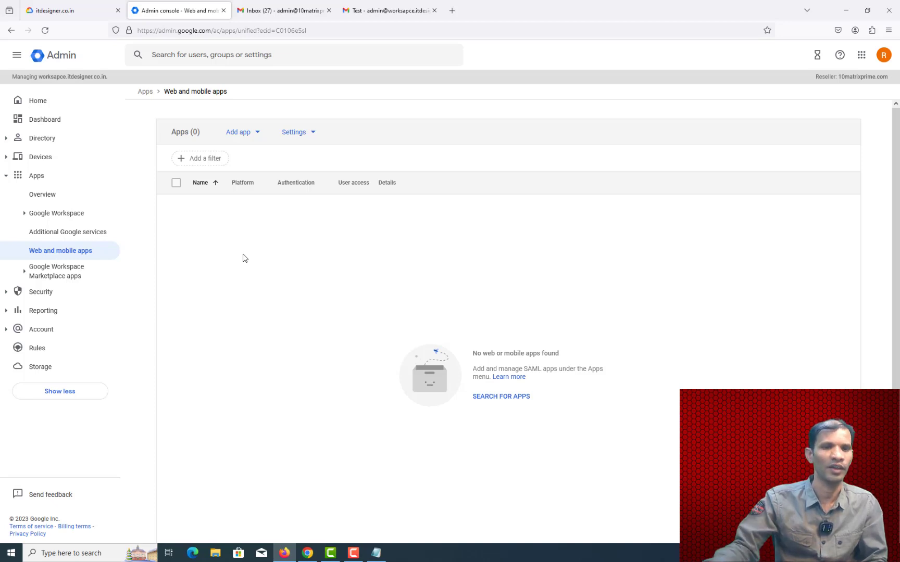
Step: Collapse Apps and open the Security overview, which lists Rules, Passwordless and Password management
{"action": "left_click", "coordinate": [6, 177]}
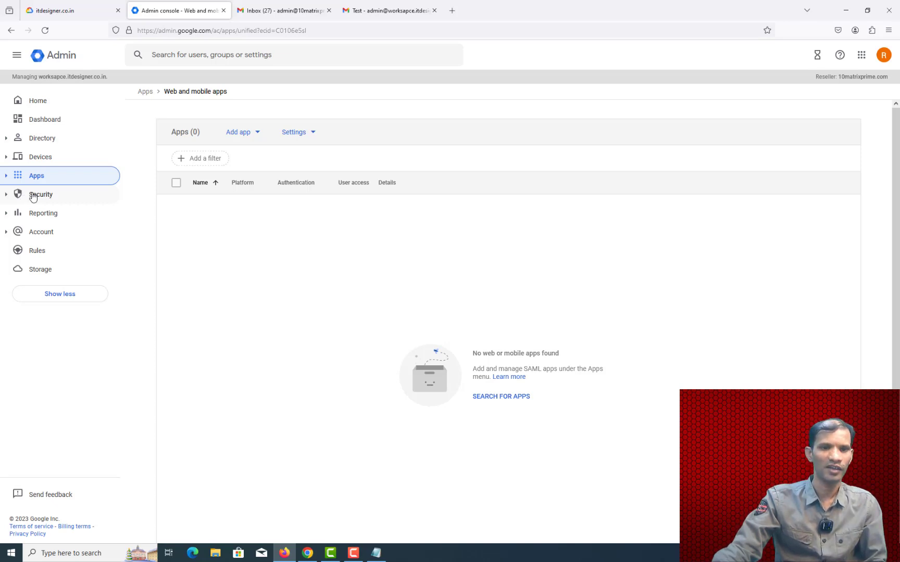
{"action": "left_click", "coordinate": [33, 197]}
{"action": "left_click", "coordinate": [47, 213]}
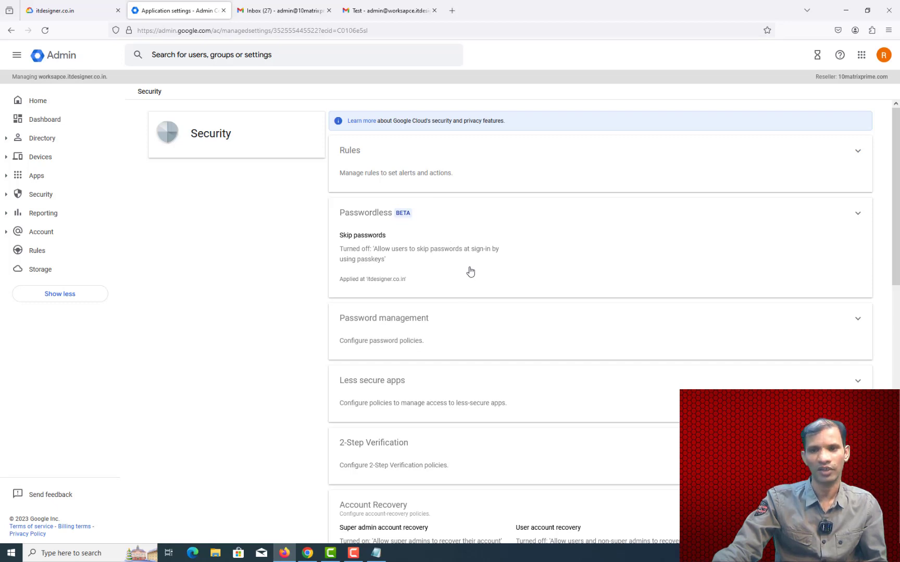
Step: Scroll through the security settings, then open the Reporting overview, which reports the domain isn't verified
{"action": "scroll", "coordinate": [470, 271], "scroll_direction": "down", "scroll_amount": 6}
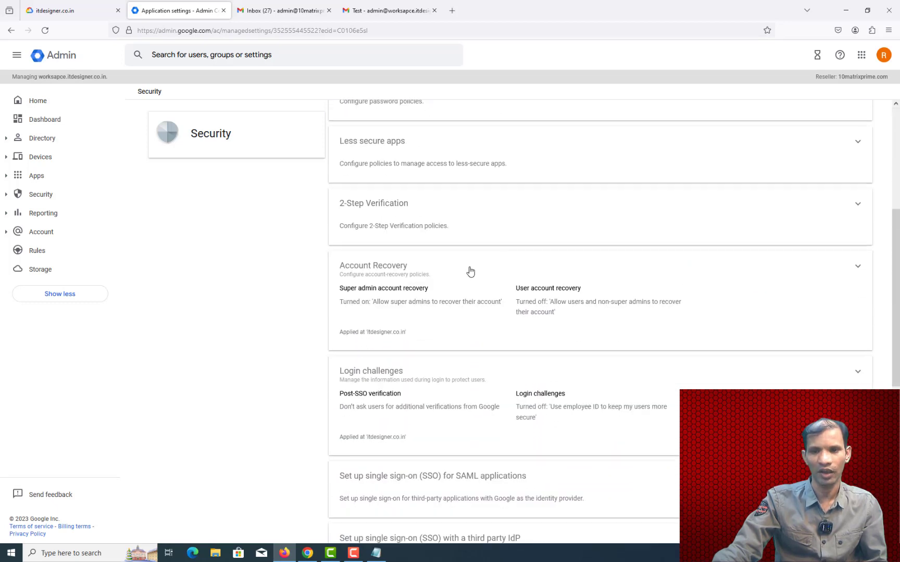
{"action": "scroll", "coordinate": [470, 270], "scroll_direction": "down", "scroll_amount": 5}
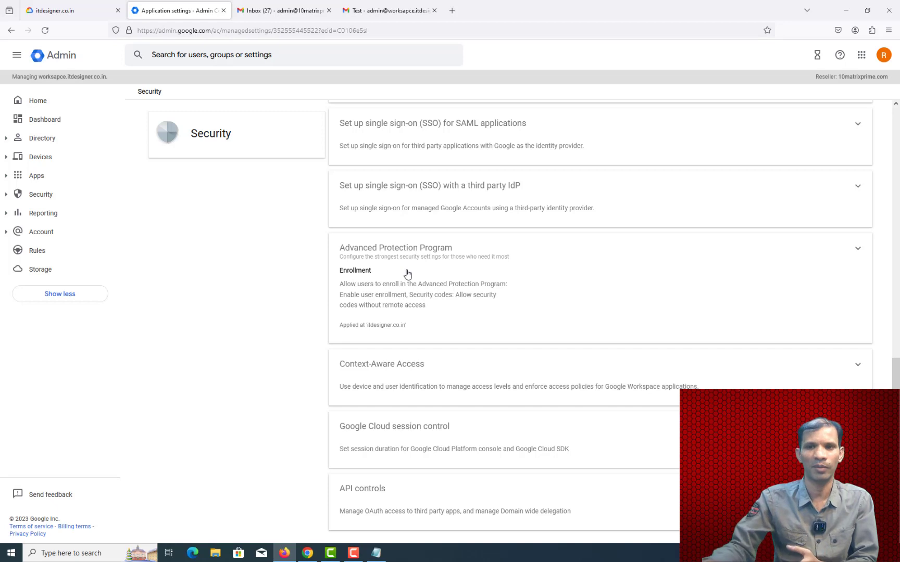
{"action": "left_click", "coordinate": [34, 214]}
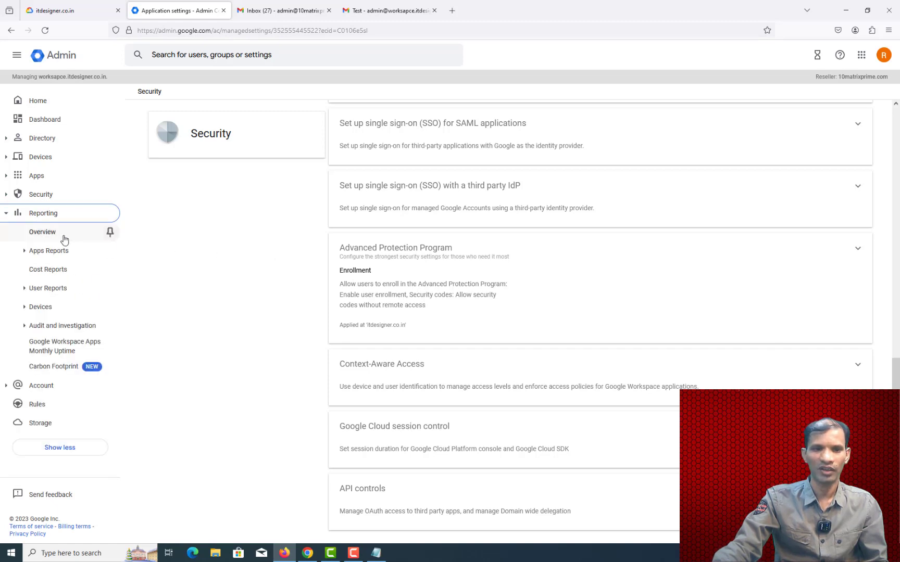
{"action": "left_click", "coordinate": [64, 235]}
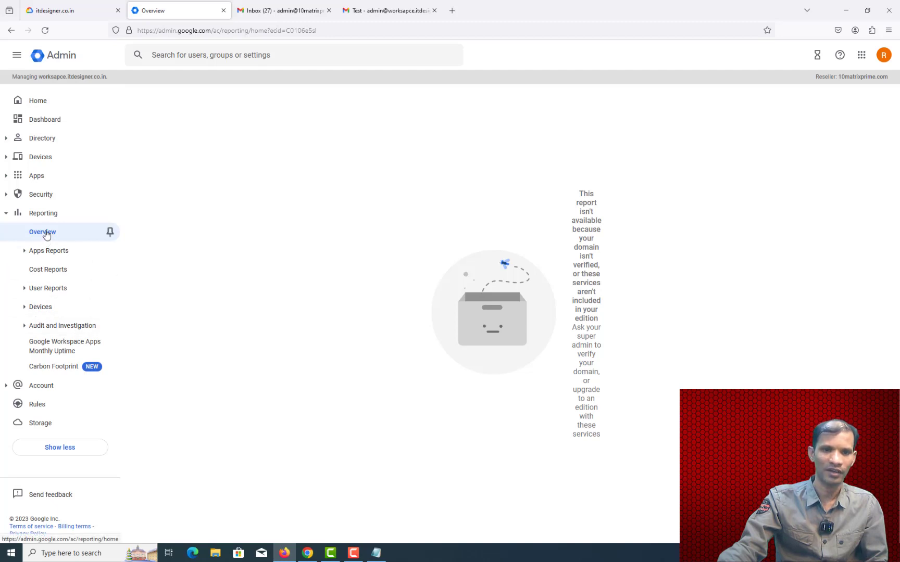
Step: Look over Account settings, then open the Domains overview showing 2 domains/aliases and 0 allowlisted domains
{"action": "left_click", "coordinate": [32, 387]}
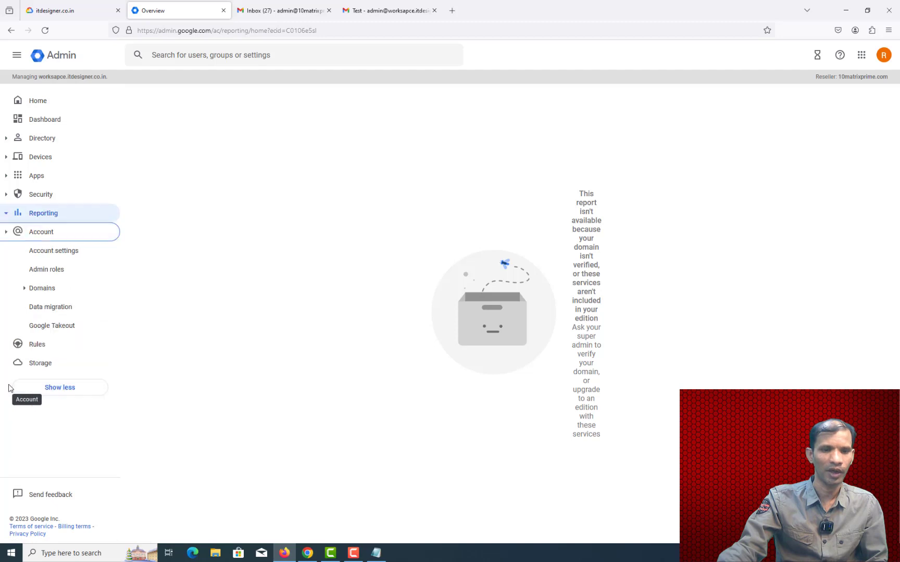
{"action": "left_click", "coordinate": [51, 252]}
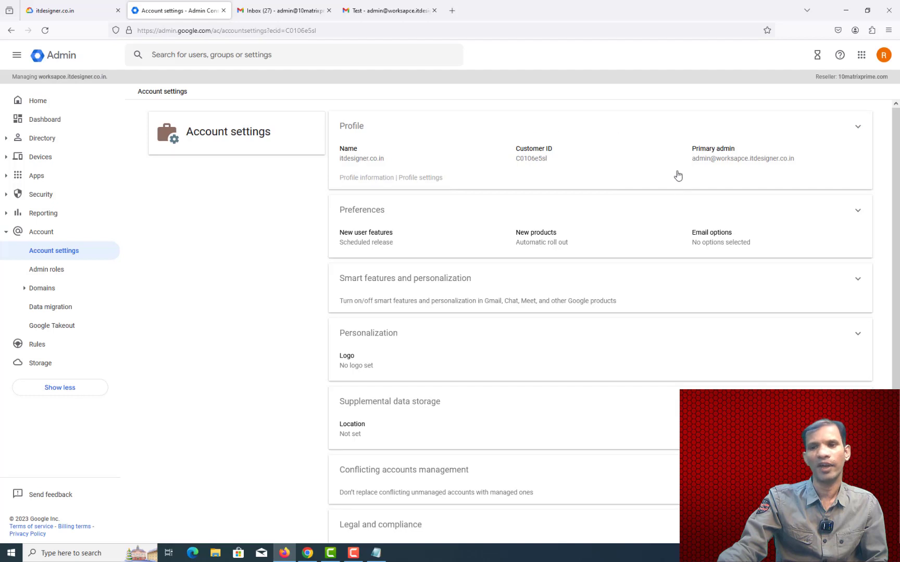
{"action": "scroll", "coordinate": [549, 211], "scroll_direction": "down", "scroll_amount": 1}
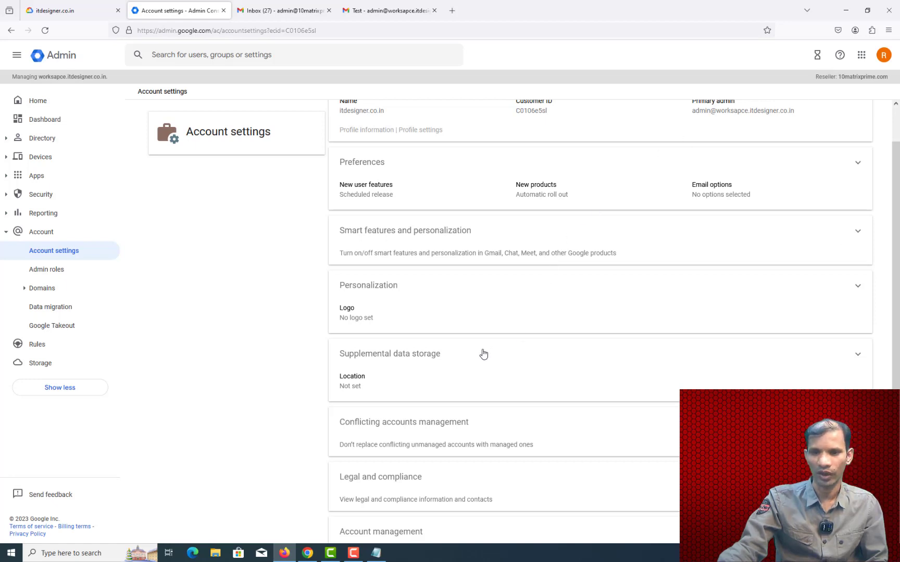
{"action": "scroll", "coordinate": [483, 354], "scroll_direction": "down", "scroll_amount": 3}
{"action": "scroll", "coordinate": [482, 353], "scroll_direction": "up", "scroll_amount": 1}
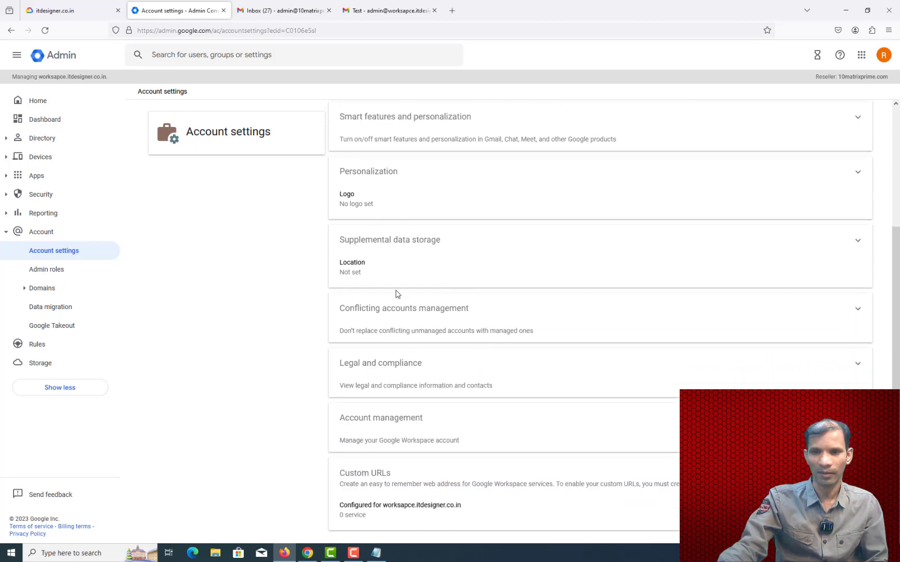
{"action": "left_click", "coordinate": [23, 291]}
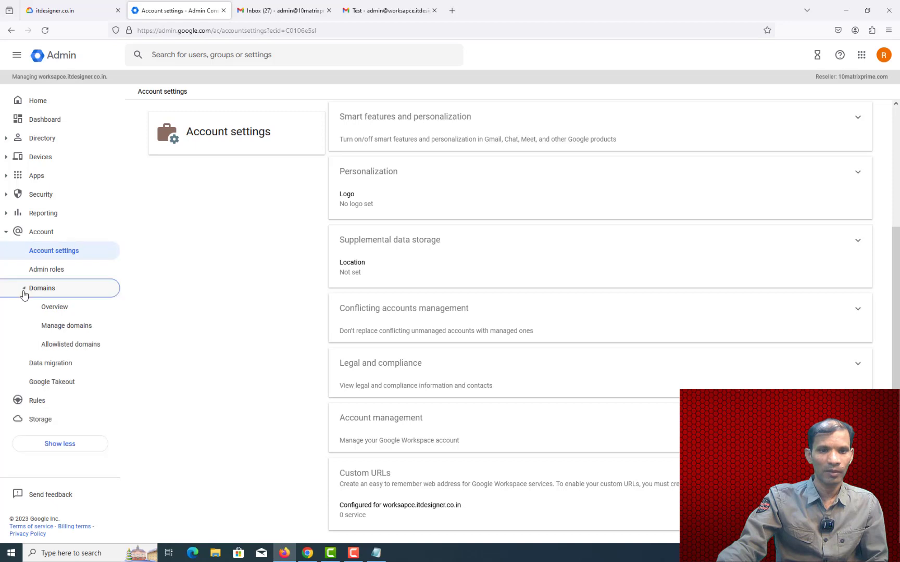
{"action": "left_click", "coordinate": [53, 309]}
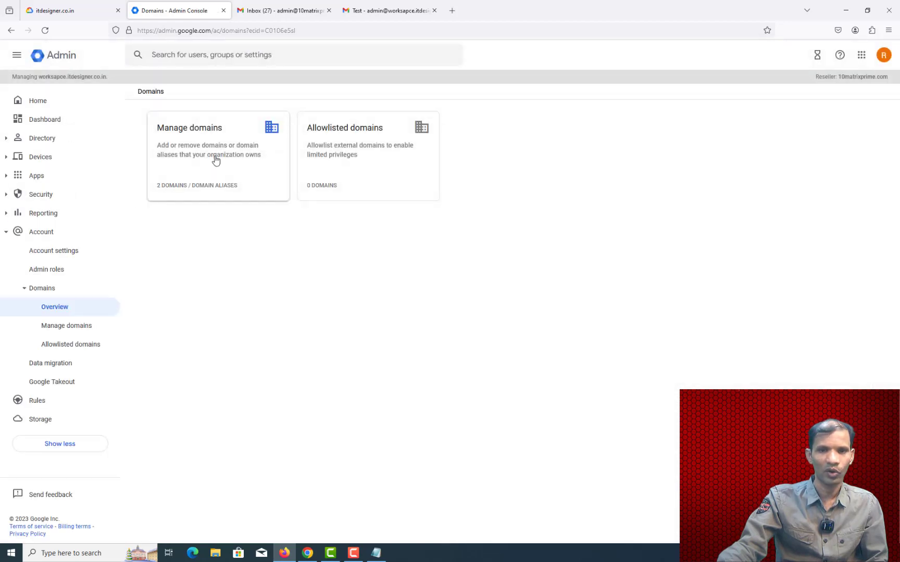
Step: Review the two managed domains under Manage domains, then open the Data migration page
{"action": "left_click", "coordinate": [215, 157]}
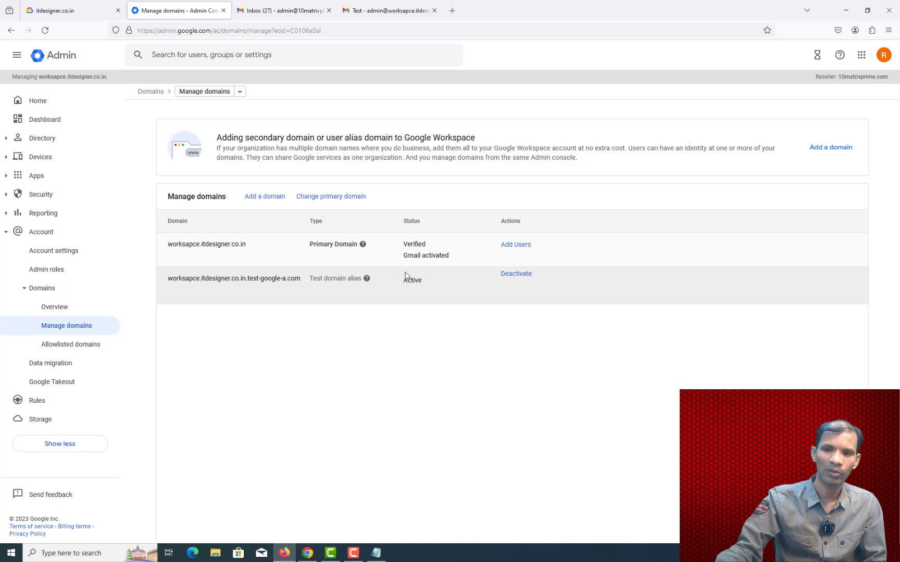
{"action": "left_click", "coordinate": [267, 201]}
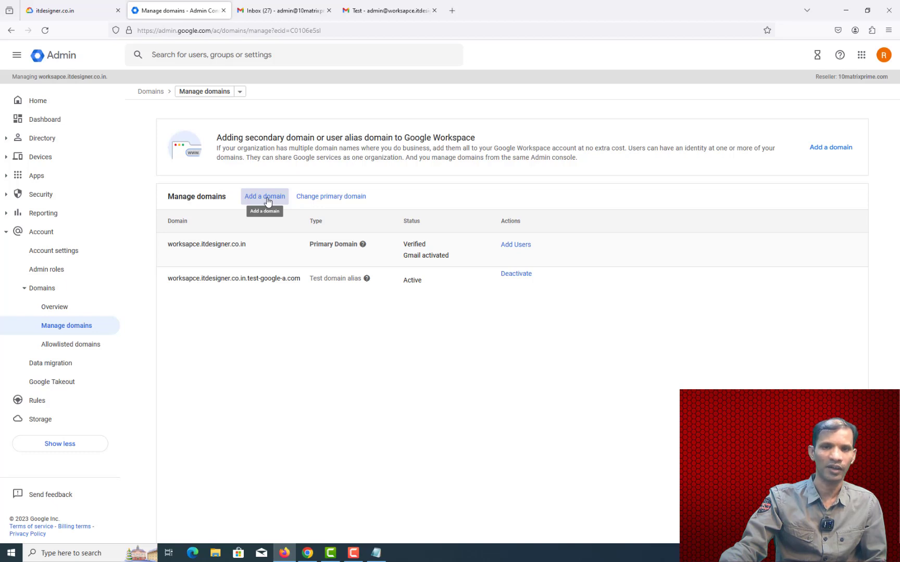
{"action": "left_click", "coordinate": [59, 364]}
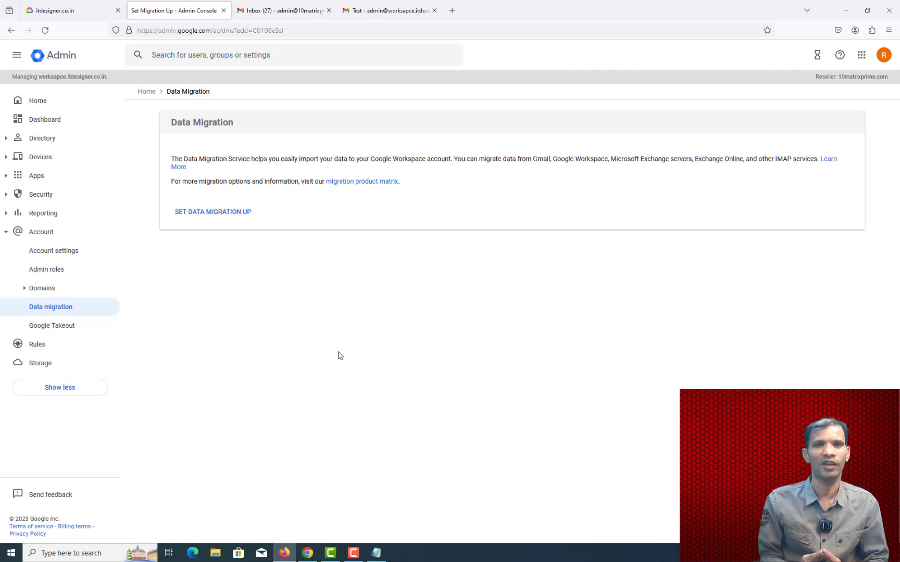
{"action": "left_click", "coordinate": [47, 353]}
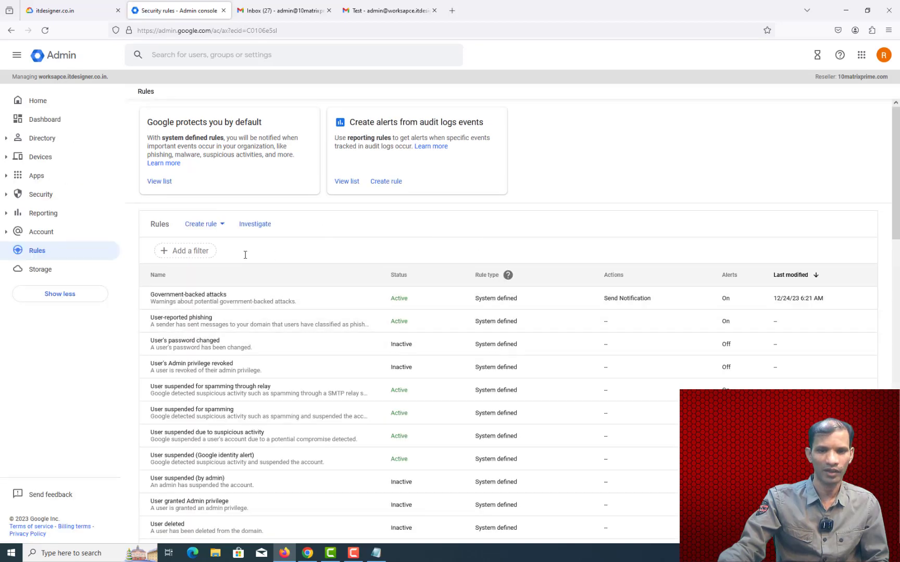
Step: Open the Storage page from the left sidebar
{"action": "left_click", "coordinate": [38, 278]}
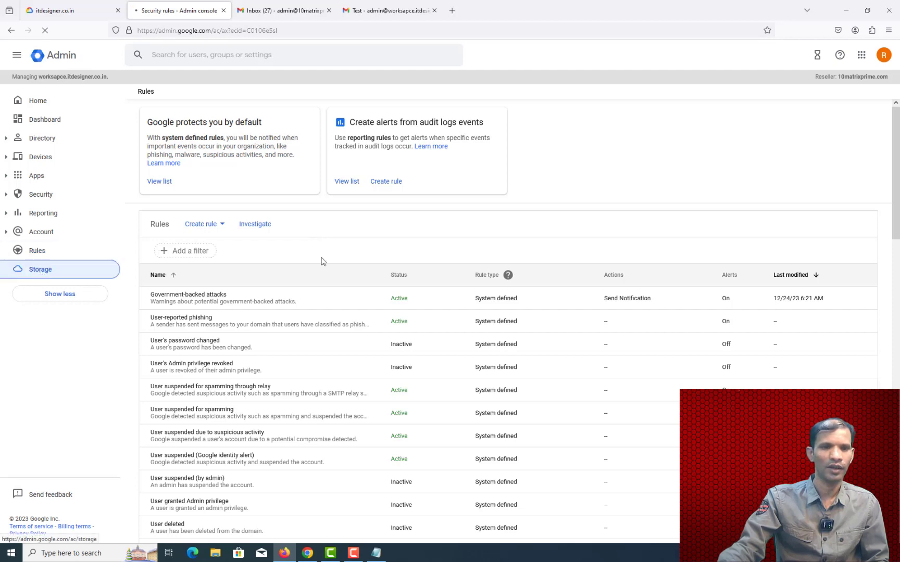